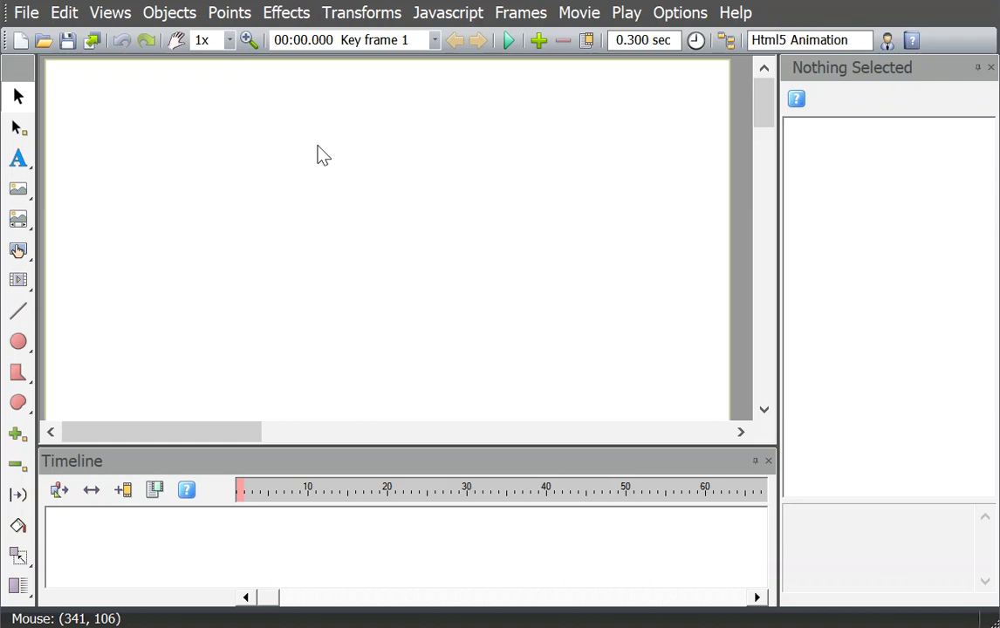
Place 'hello' text near the stage's top-left in 60 px Lato, set as a Google web font.
left_click(18, 157)
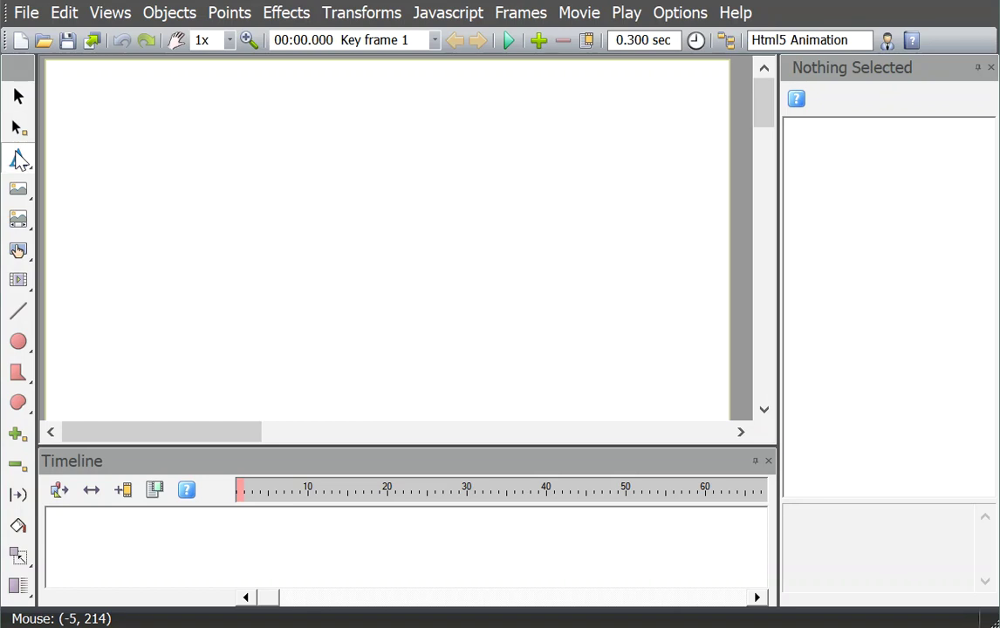
left_click(87, 120)
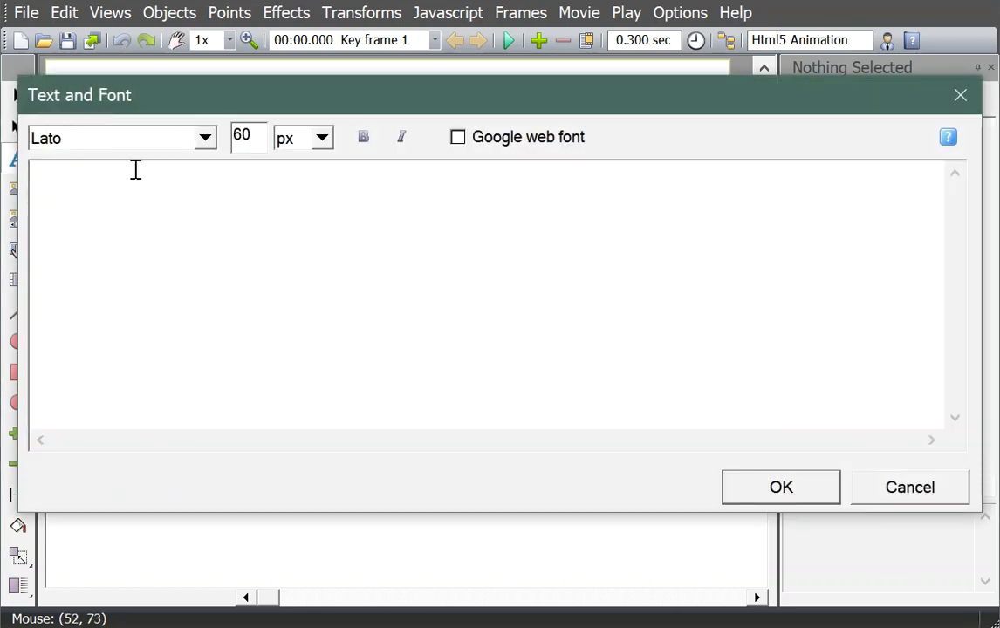
type("he")
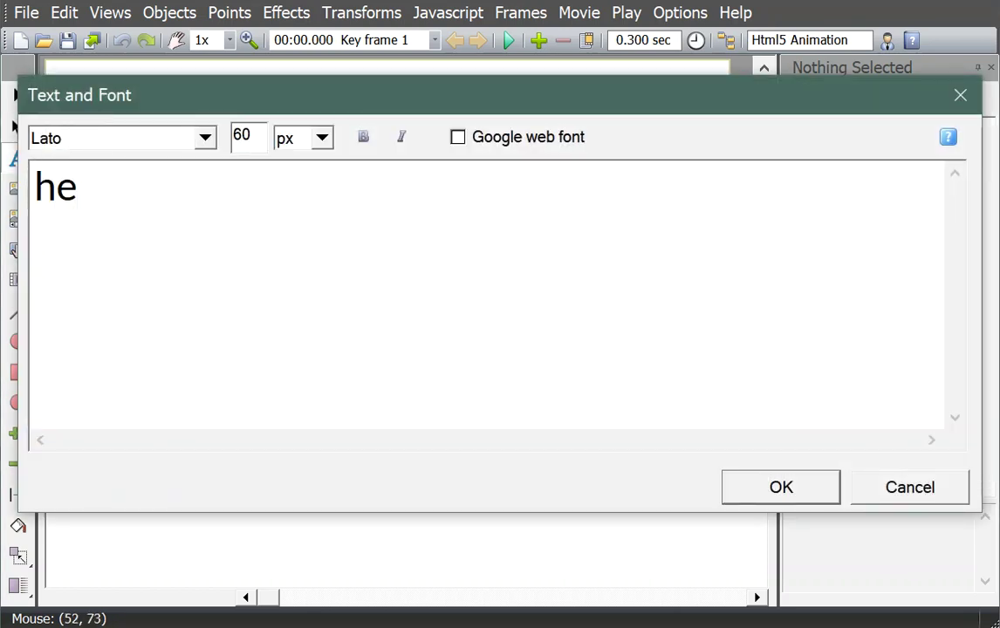
type("llo")
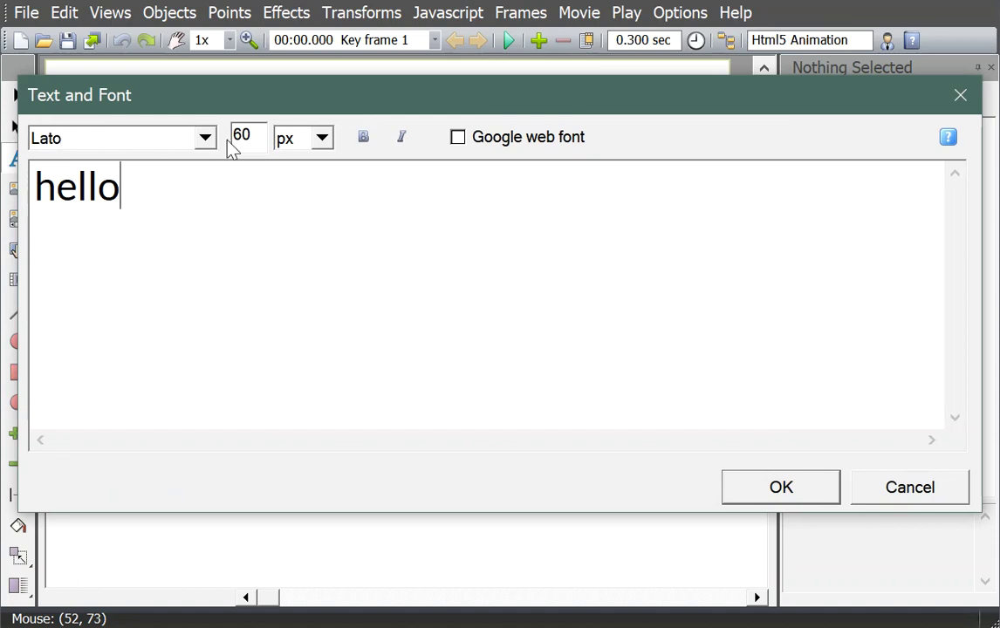
left_click(459, 139)
left_click(873, 277)
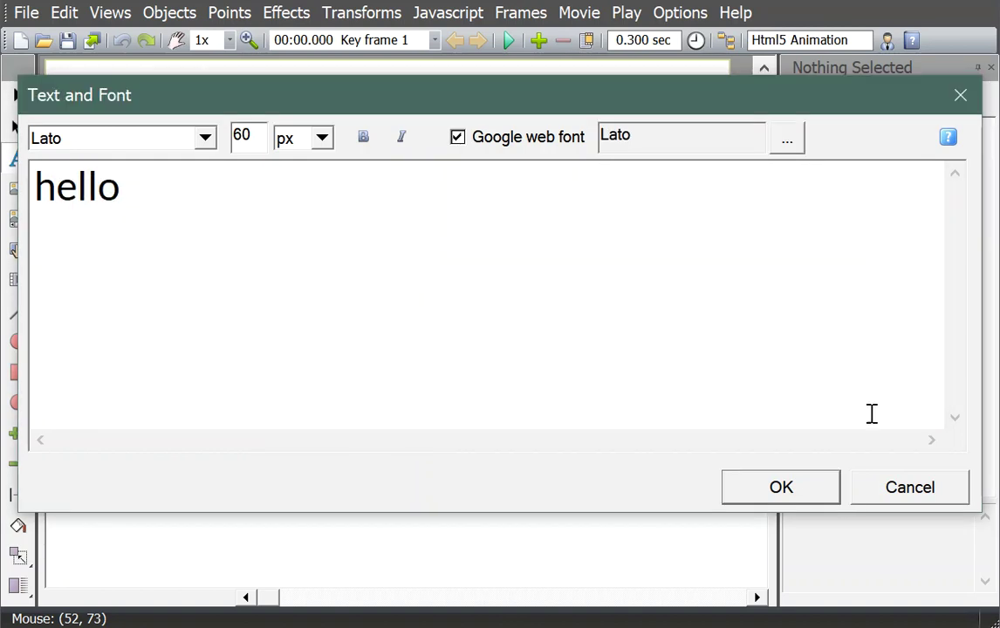
left_click(779, 486)
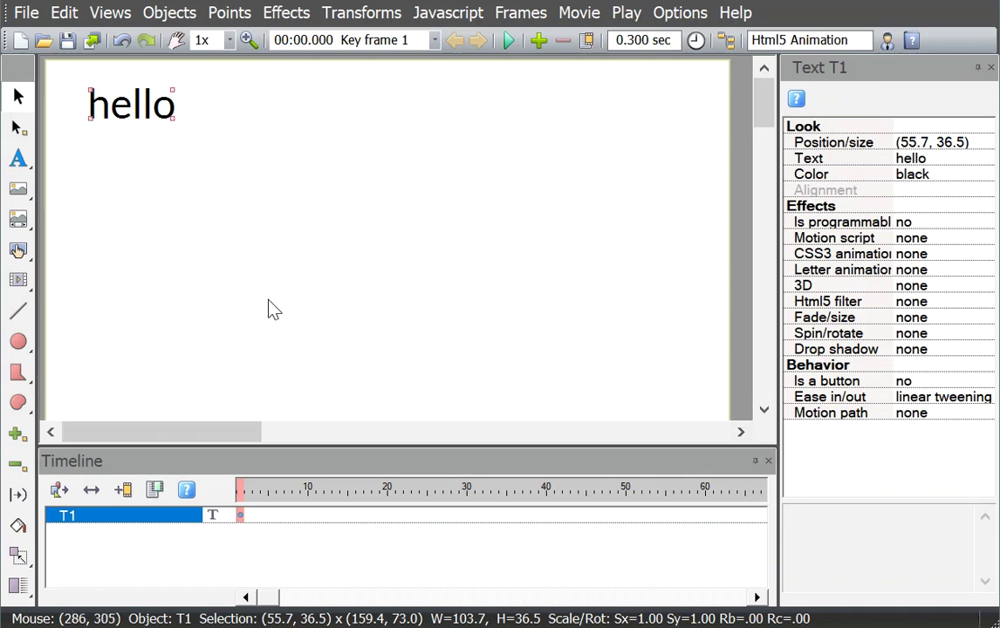
Draw a dynamic text box to the right of the hello text.
left_click(18, 159)
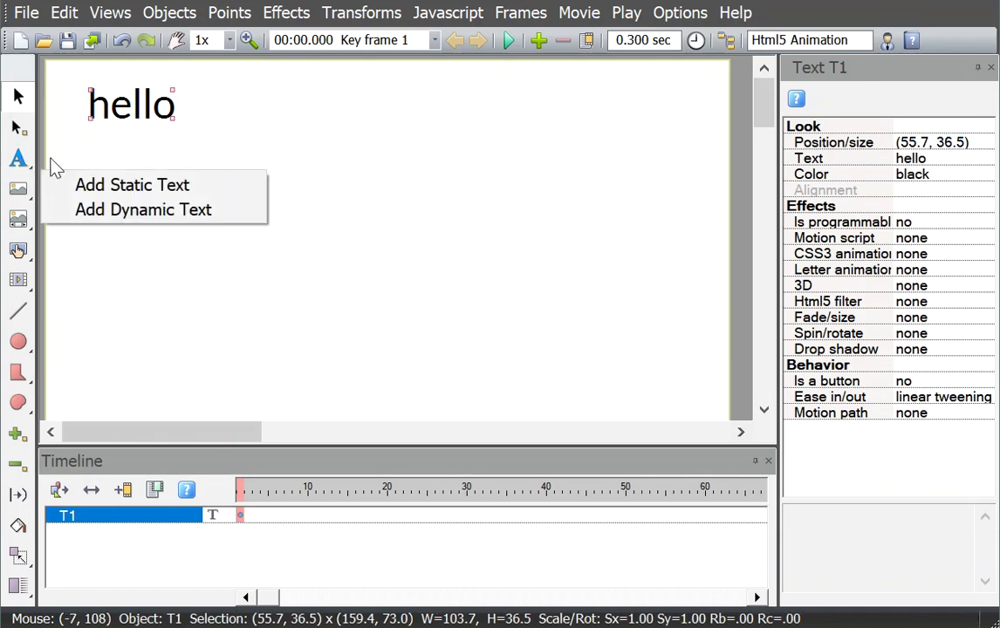
left_click(141, 210)
left_click_drag(208, 73, 350, 156)
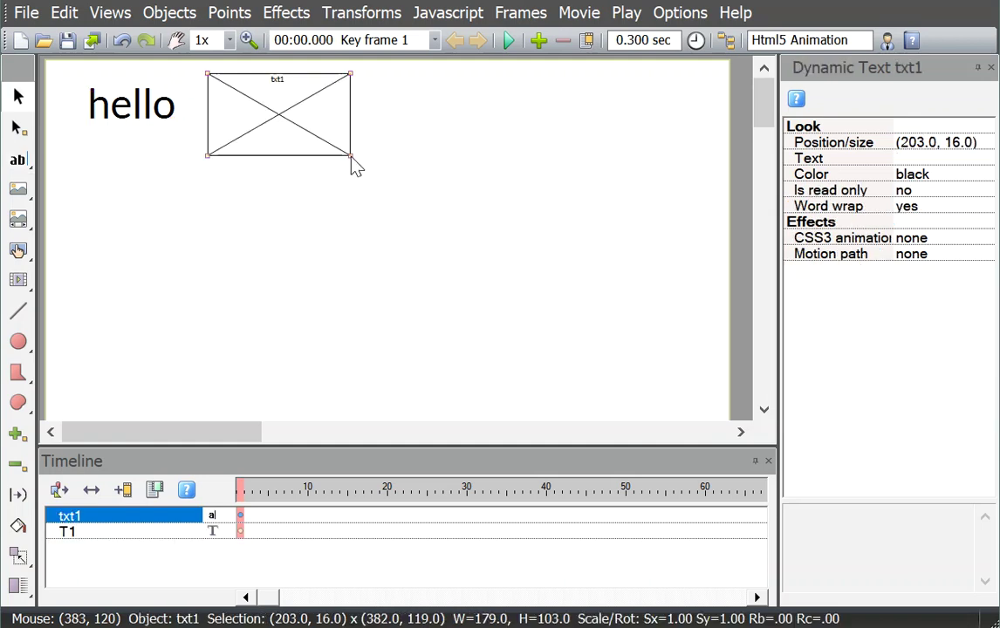
Set the box's initial text to 'hello' in 18 px Tahoma as a Google web font.
left_click(923, 159)
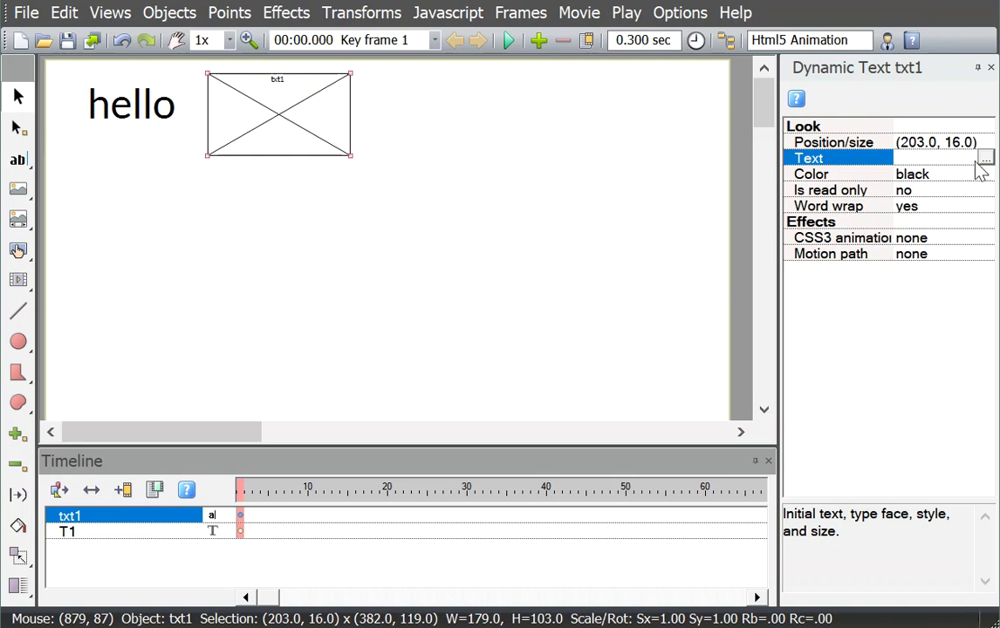
left_click(985, 160)
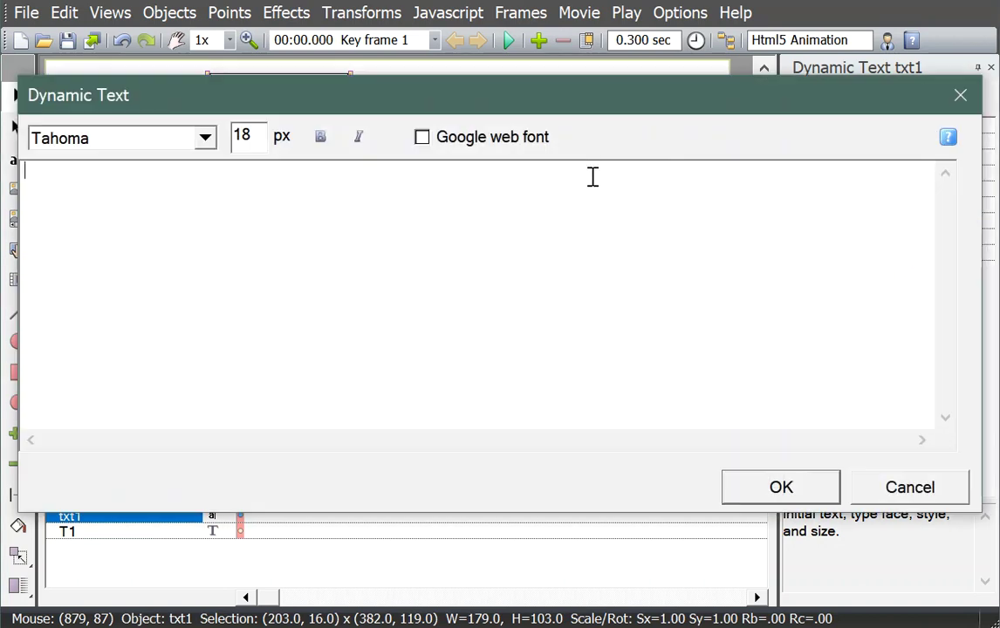
type("hello")
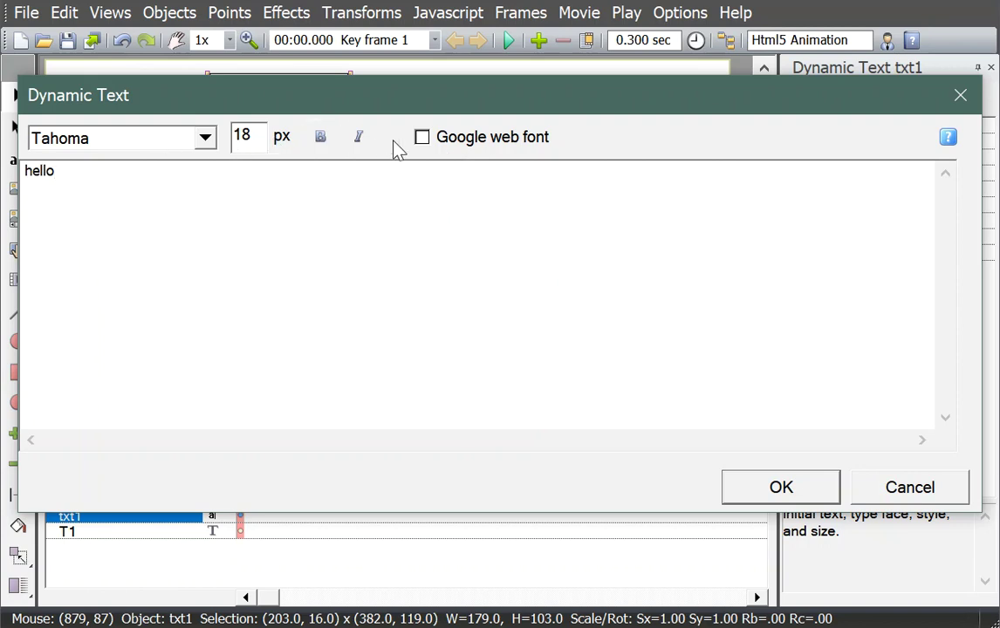
left_click(422, 140)
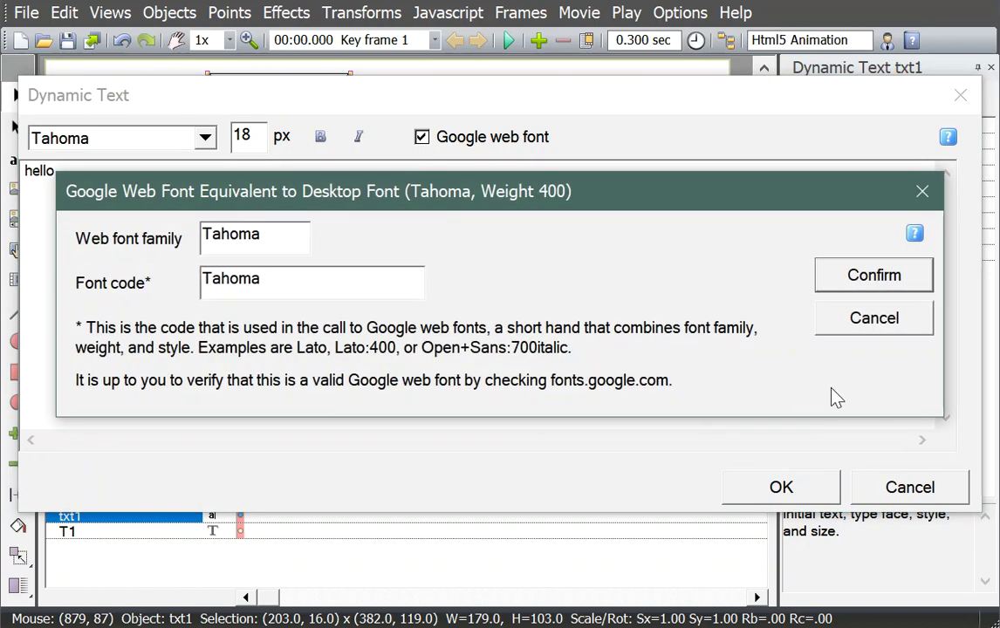
left_click(827, 277)
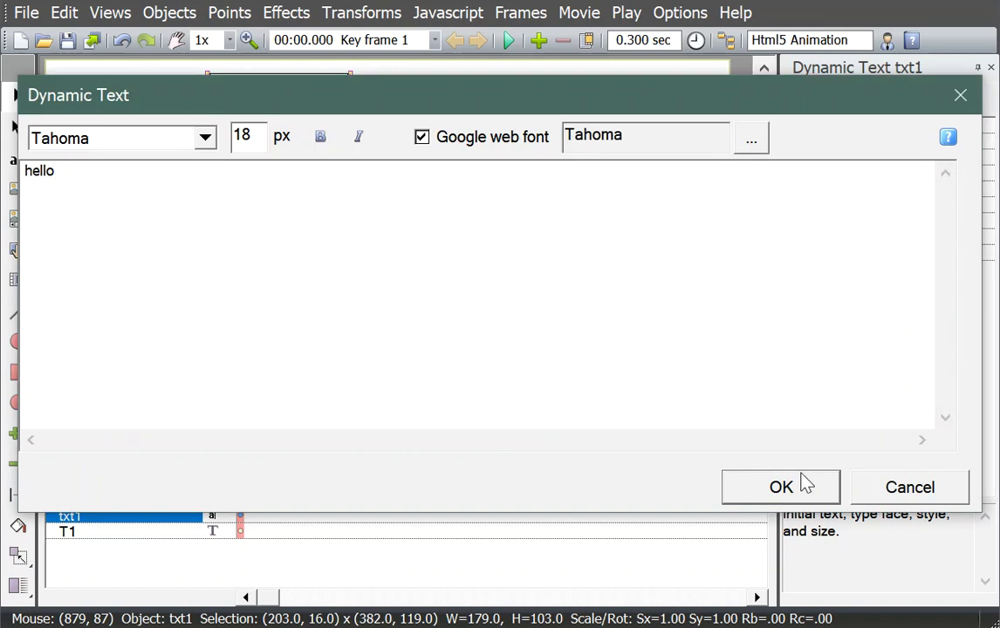
left_click(804, 485)
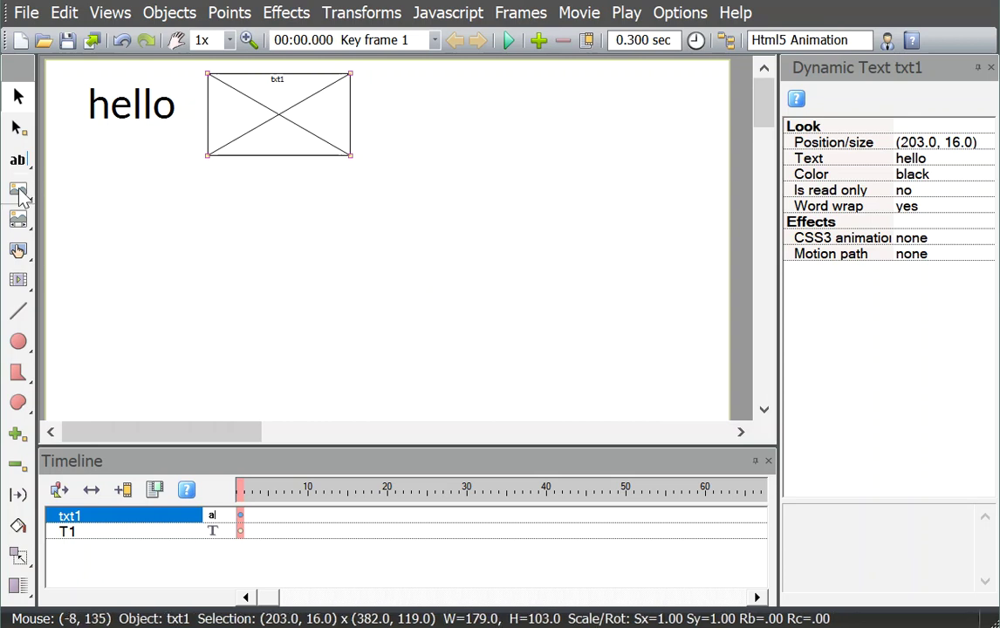
Import the daisy photo p3.jpg and move it to the stage's top-right.
left_click(20, 192)
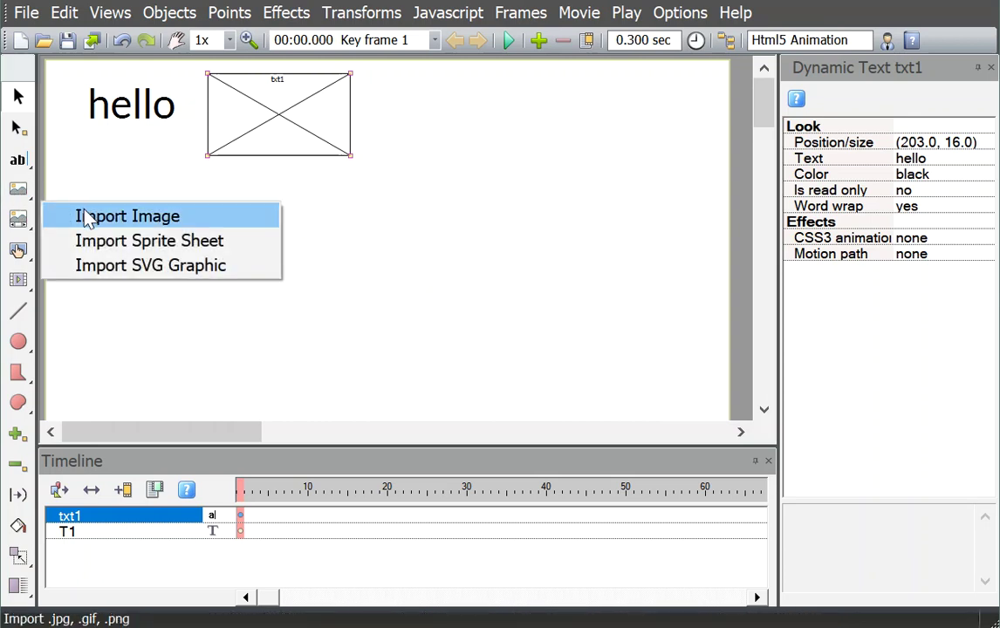
left_click(100, 217)
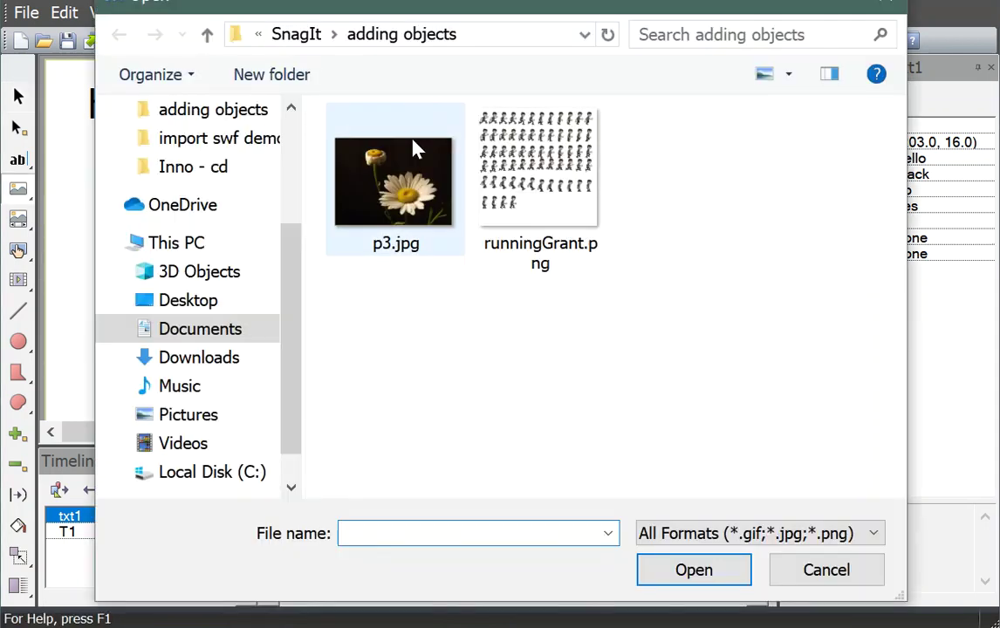
left_click(411, 148)
left_click(695, 571)
left_click_drag(437, 256, 546, 150)
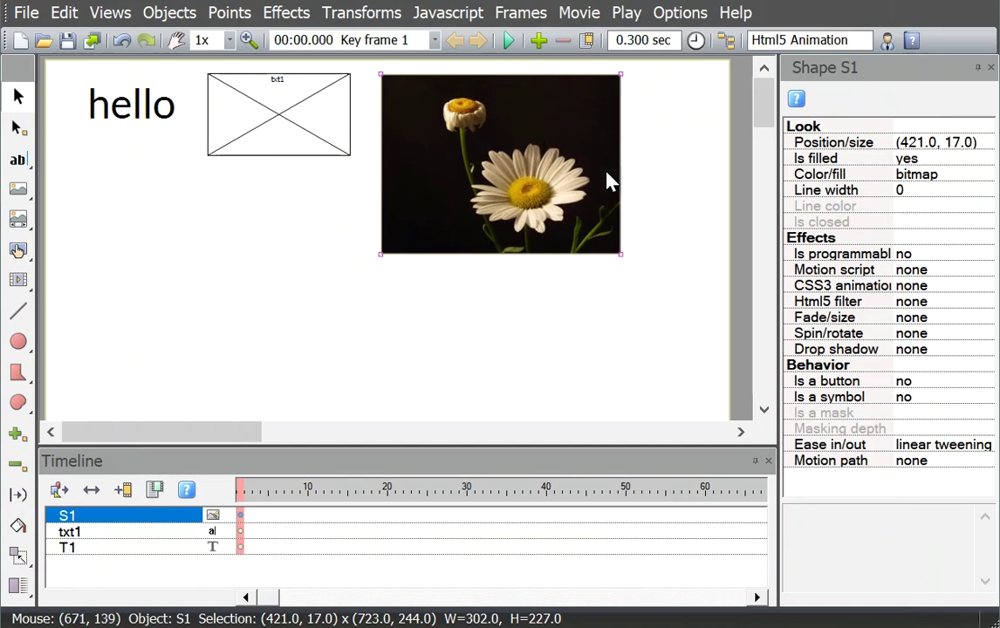
Inspect the photo's fill settings and close them without changes.
left_click(991, 175)
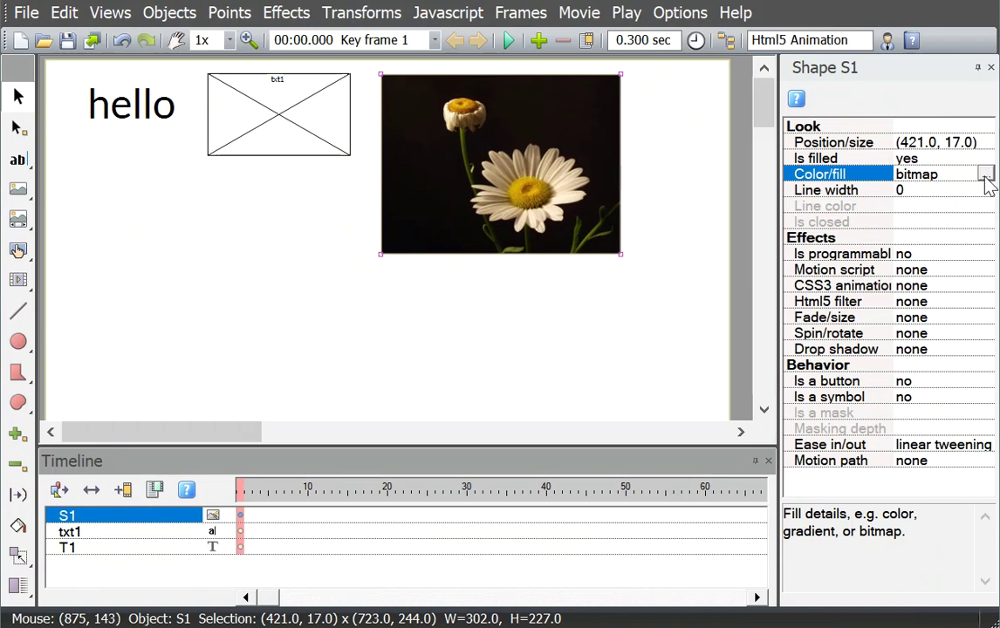
left_click(986, 175)
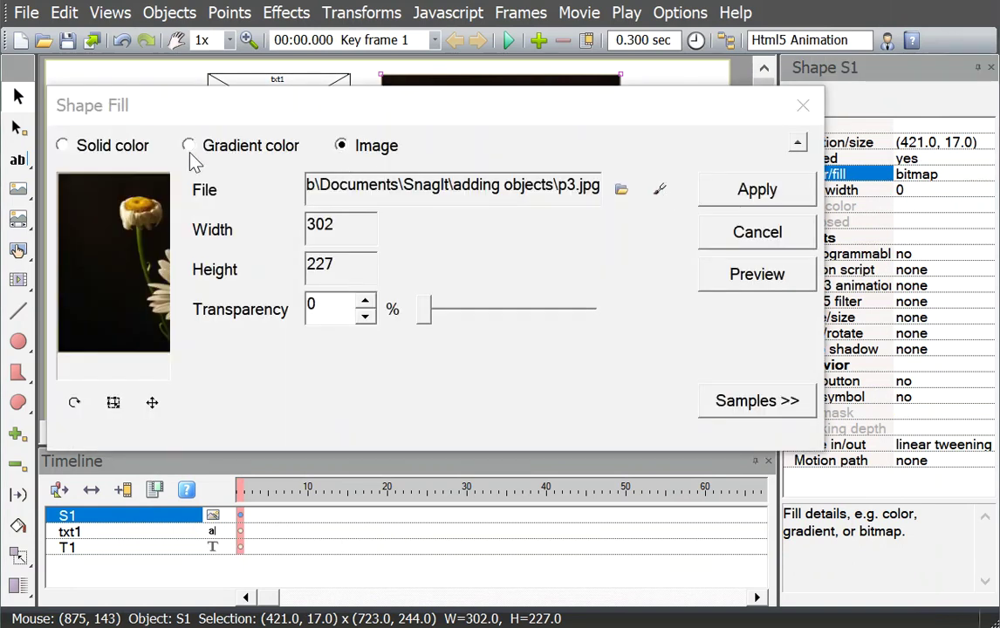
left_click(722, 242)
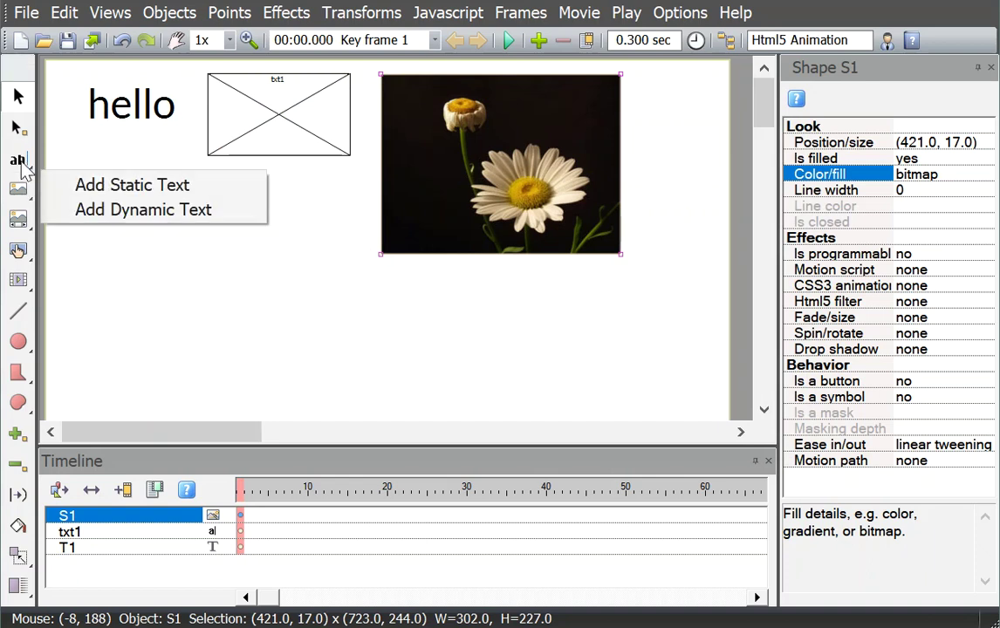
Start a sprite sheet import and load runningGrant.png.
mouse_move(19, 192)
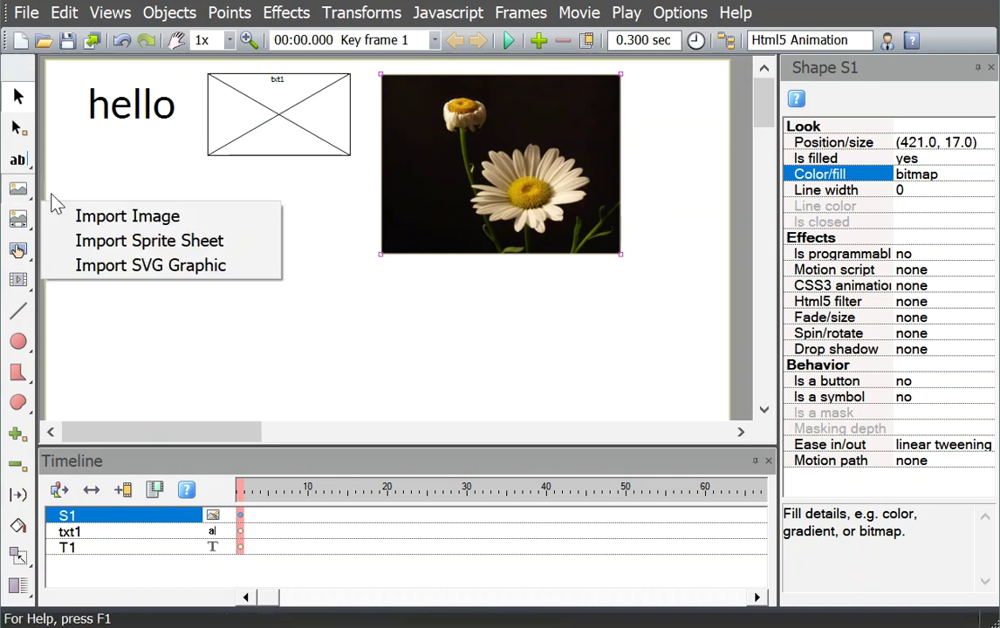
left_click(120, 242)
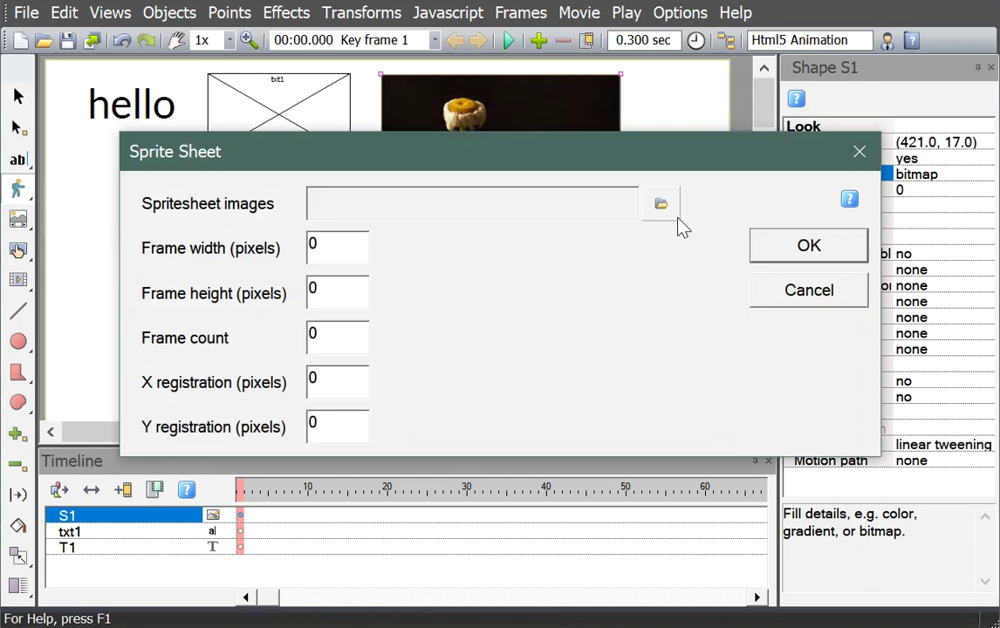
left_click(660, 203)
left_click(419, 194)
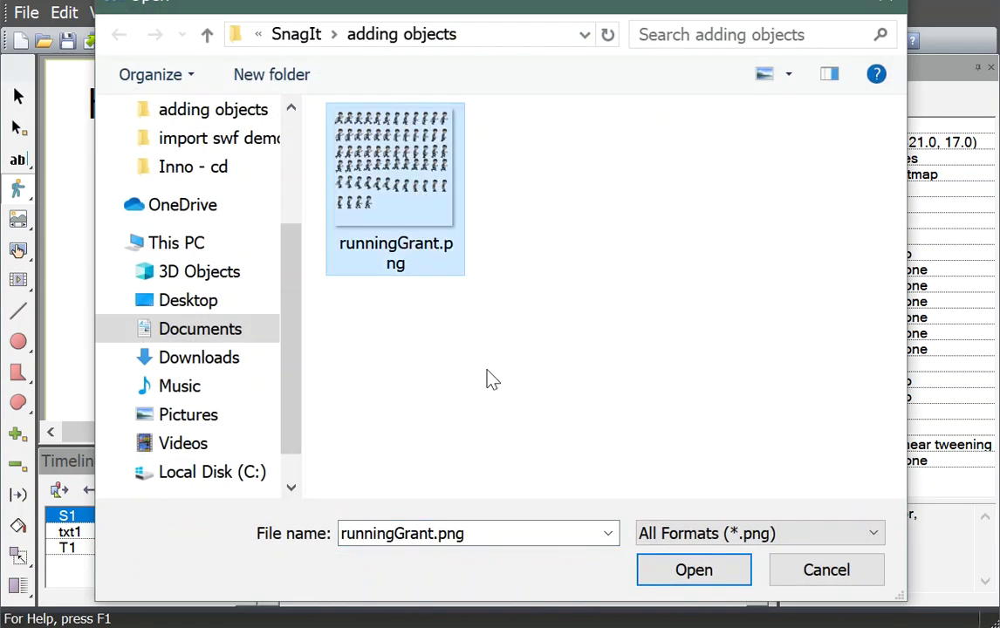
left_click(695, 572)
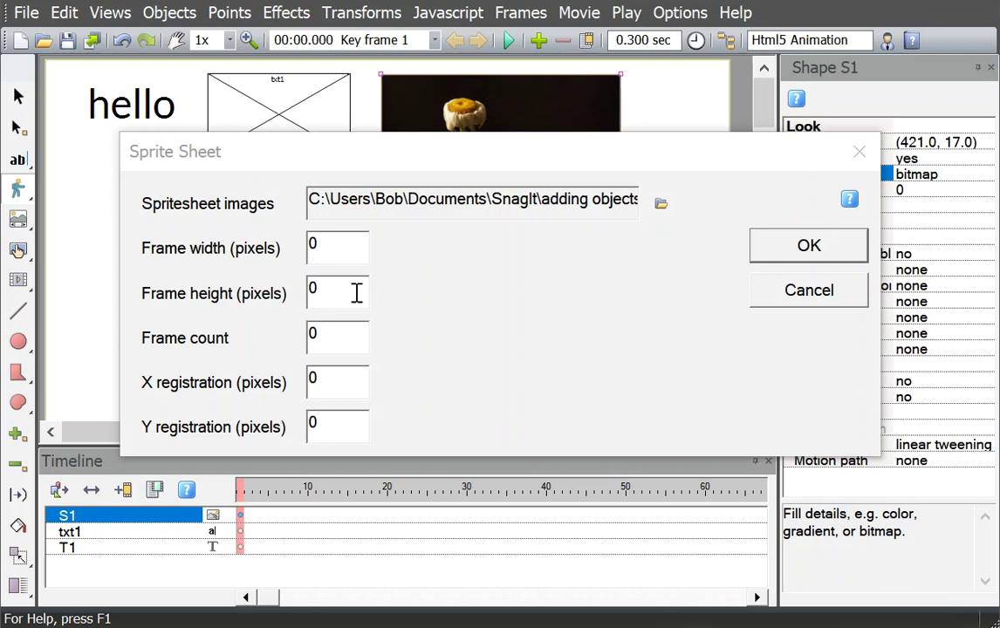
Set frame width 165.75, frame height 292.5 and frame count 64, then create the sprite.
double_click(311, 249)
type("165.75")
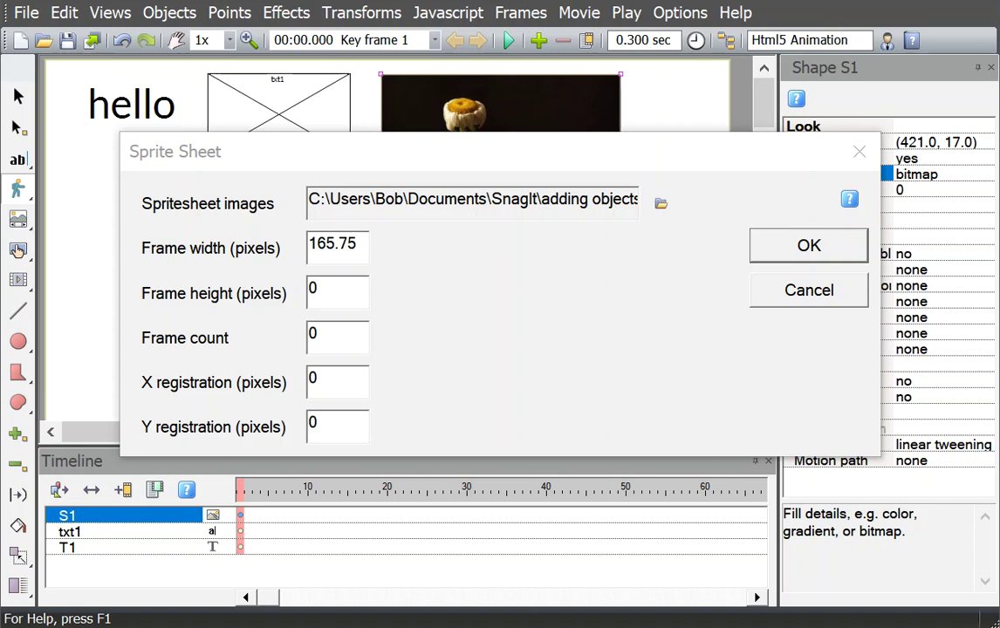
left_click_drag(355, 288, 303, 293)
type("292.5")
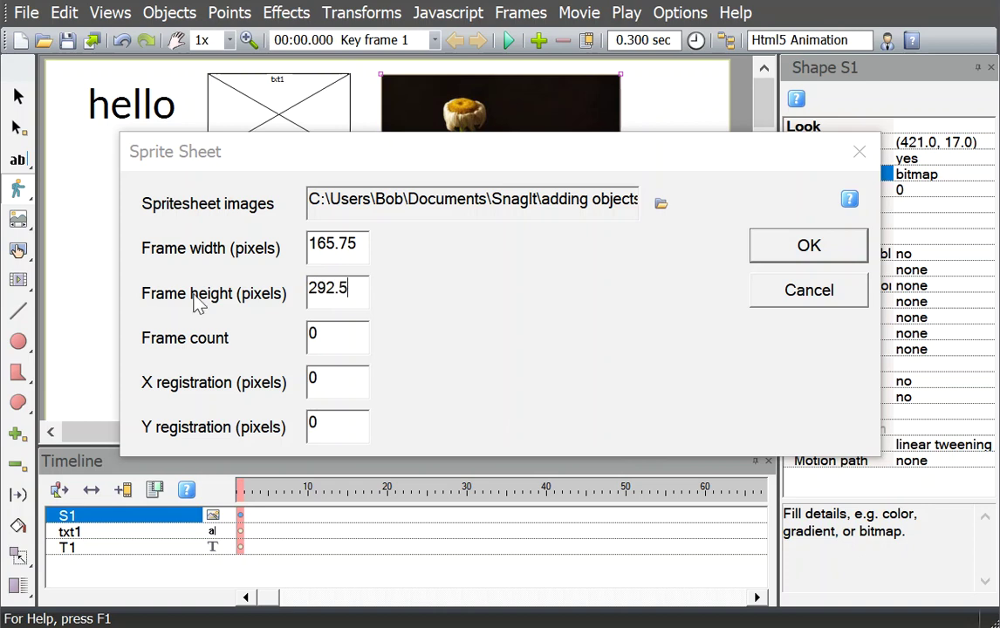
double_click(313, 338)
type("64")
left_click(766, 253)
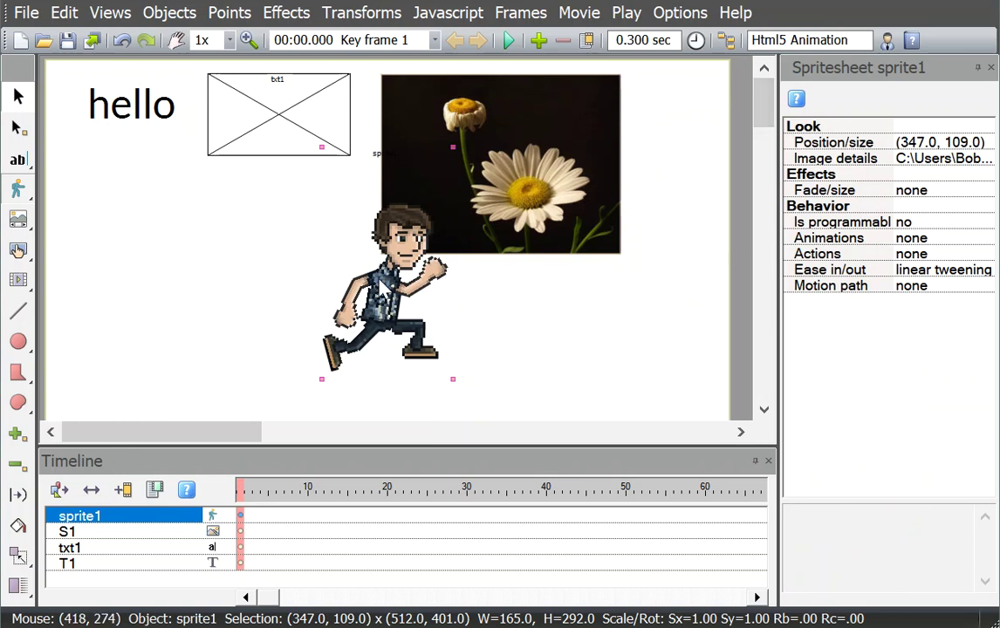
Move the running sprite below hello and review its animation sequences, adding none.
left_click_drag(383, 285, 159, 291)
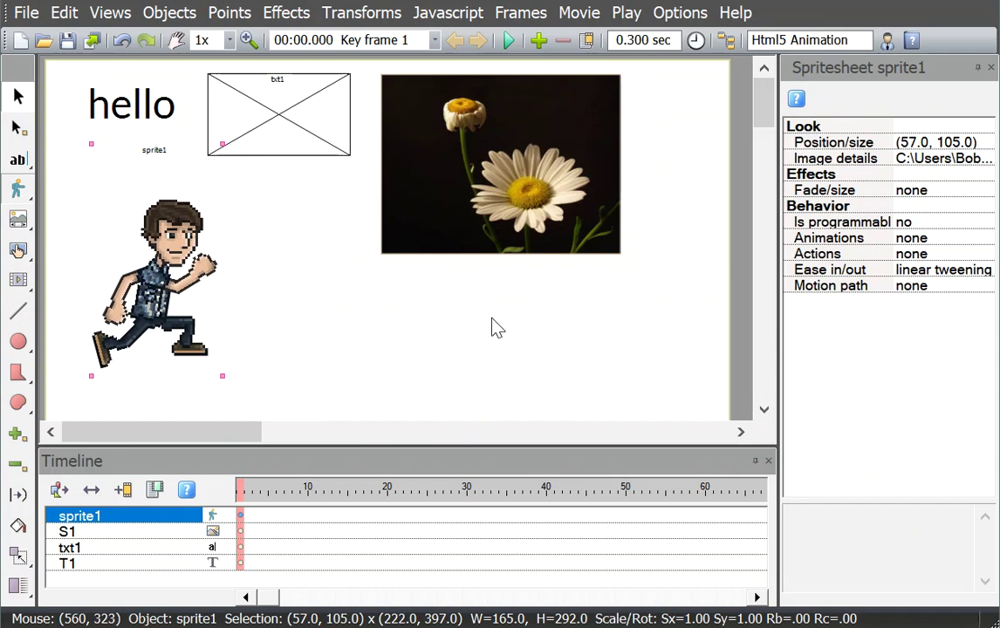
double_click(932, 239)
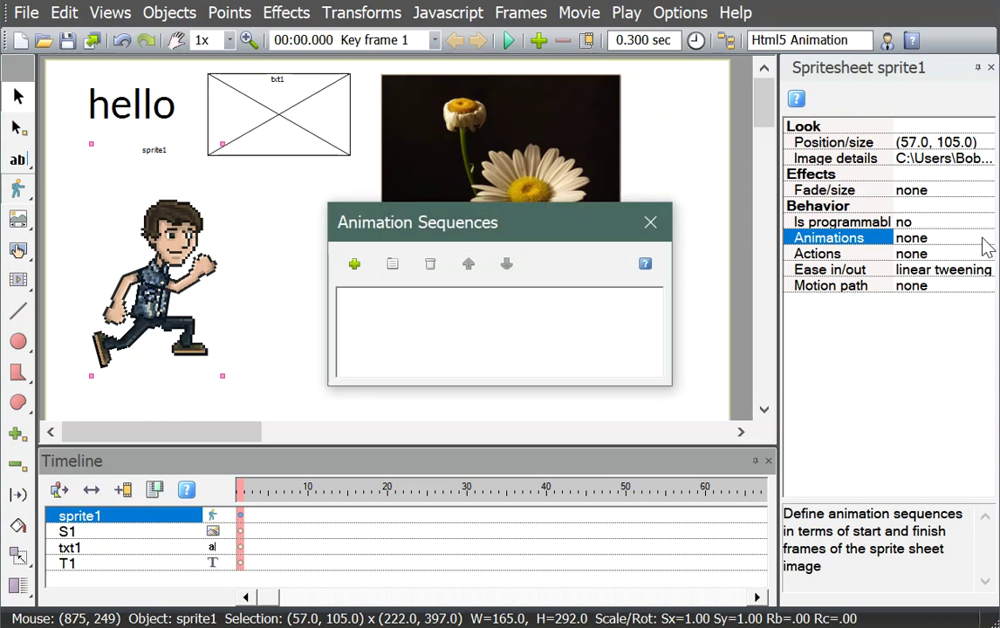
left_click(355, 263)
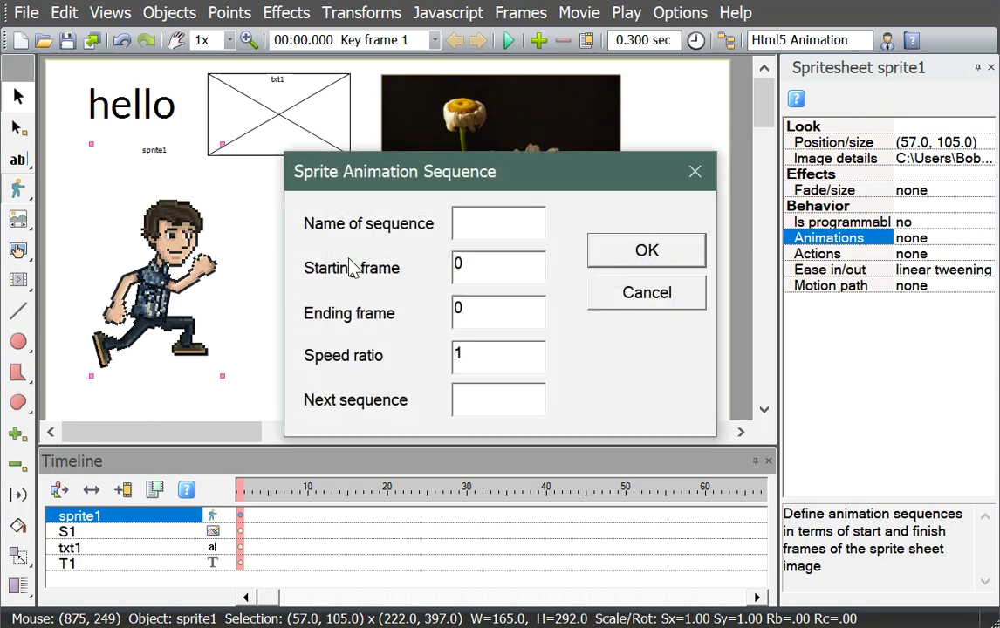
left_click(667, 294)
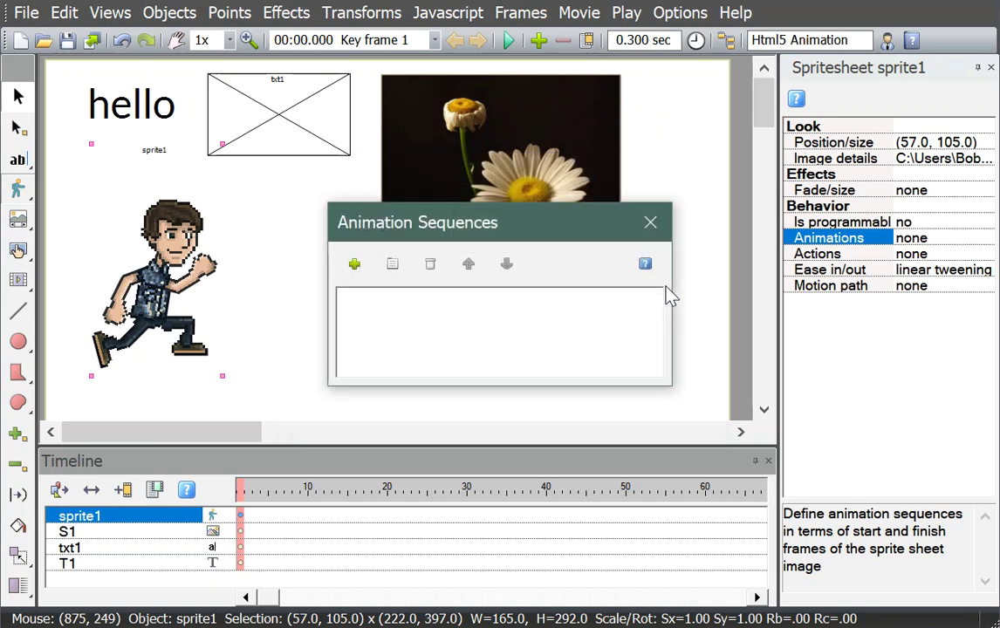
left_click(661, 234)
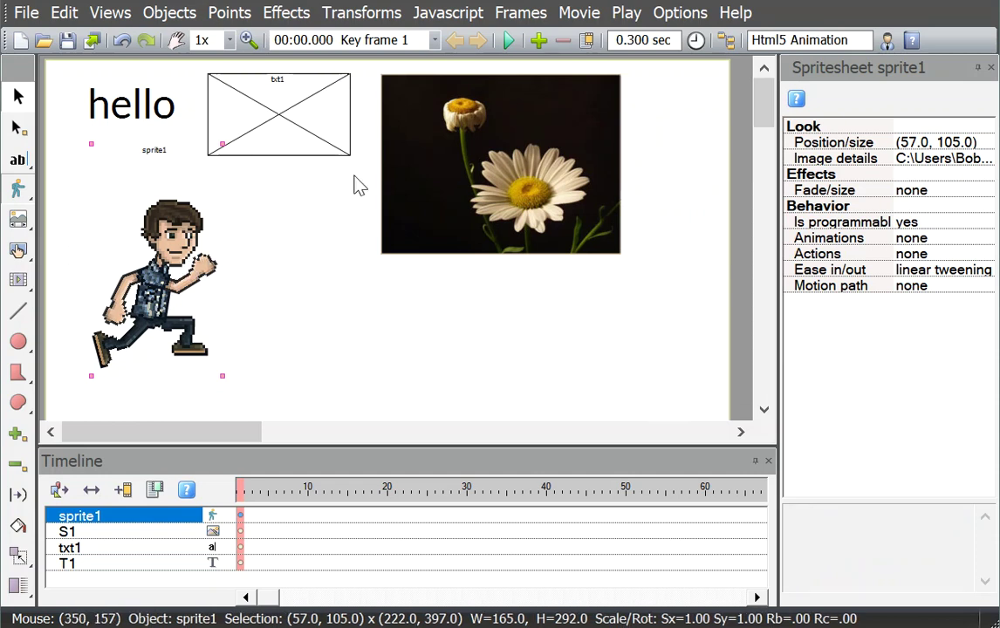
Preview the animation in the web browser, close it, and show the graphics import choices.
left_click(508, 42)
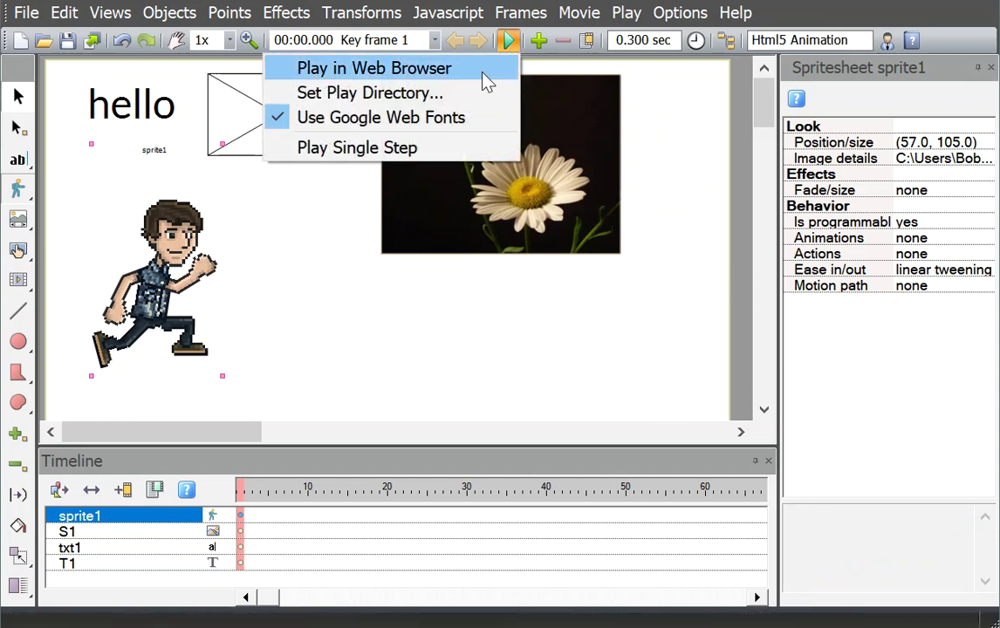
left_click(485, 76)
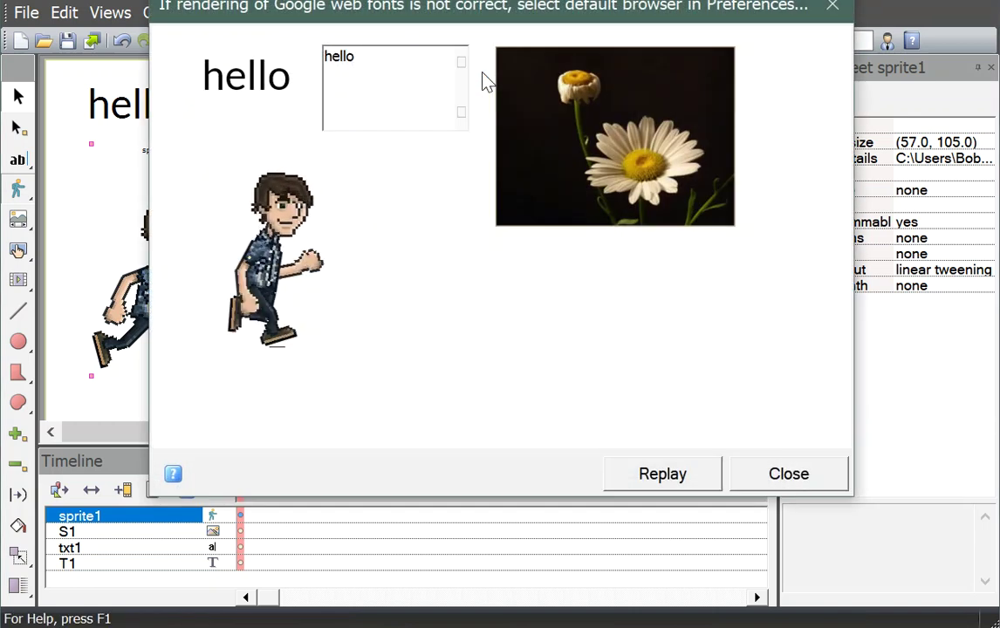
left_click(787, 485)
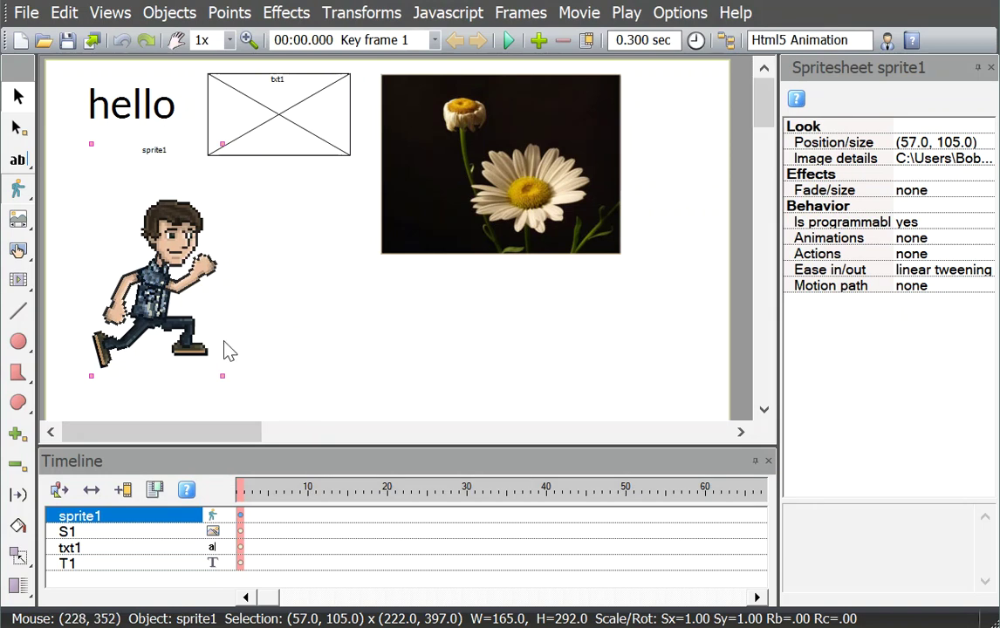
left_click(19, 191)
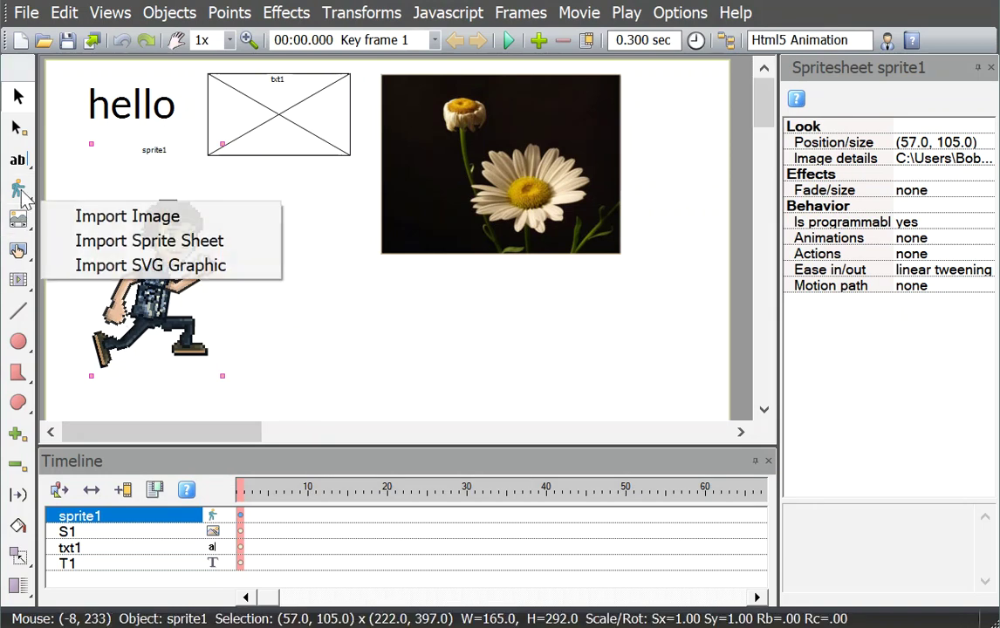
Import the simpleradial.svg circle and move it left, beside the sprite.
left_click(116, 265)
left_click(301, 212)
left_click(591, 595)
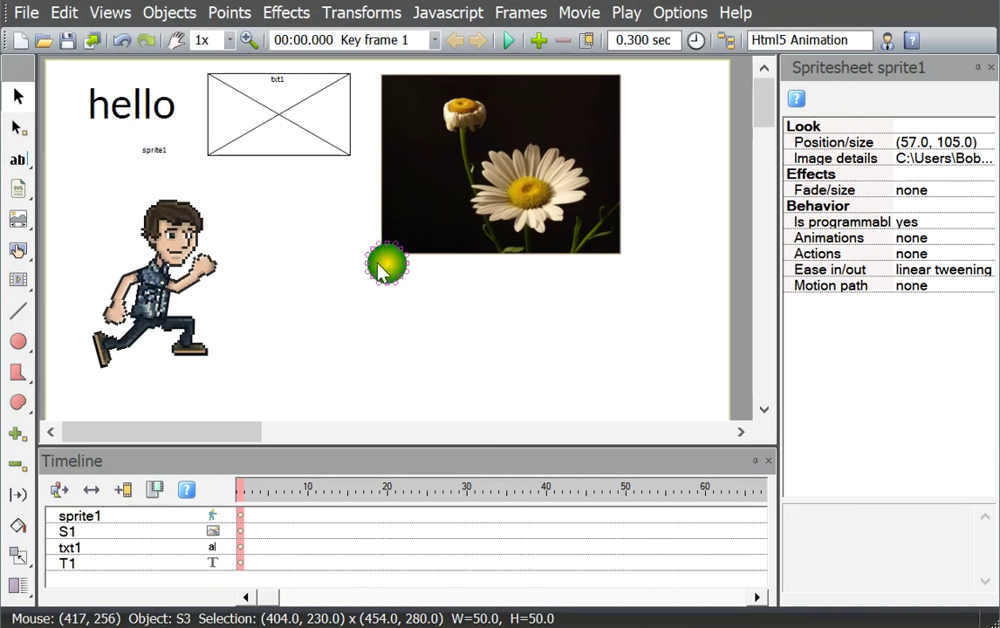
left_click_drag(388, 267, 299, 296)
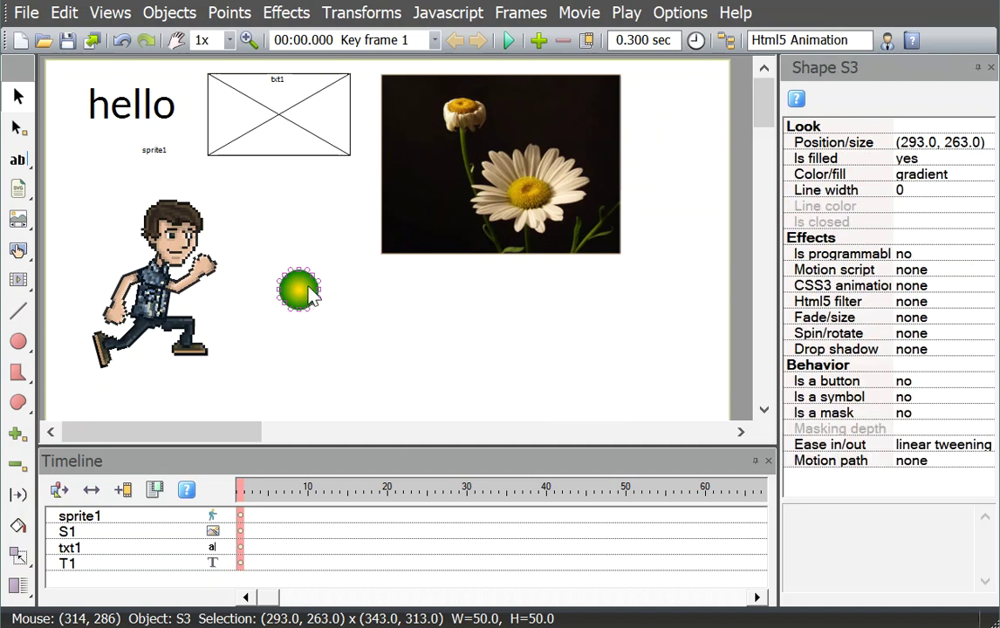
Move the gradient's outer stop to 0.784 and make it light blue.
left_click(950, 175)
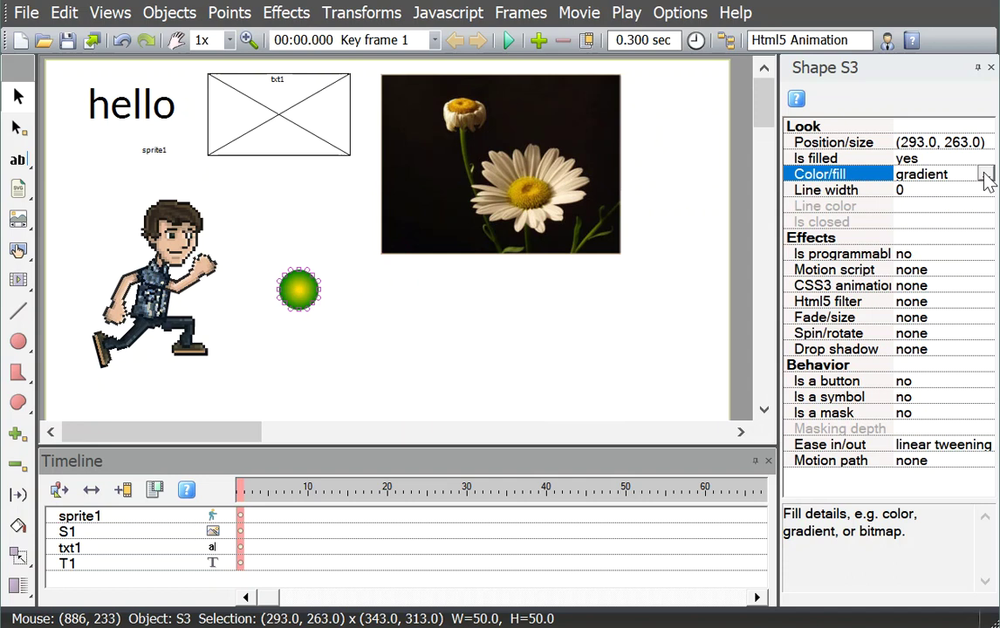
left_click(985, 175)
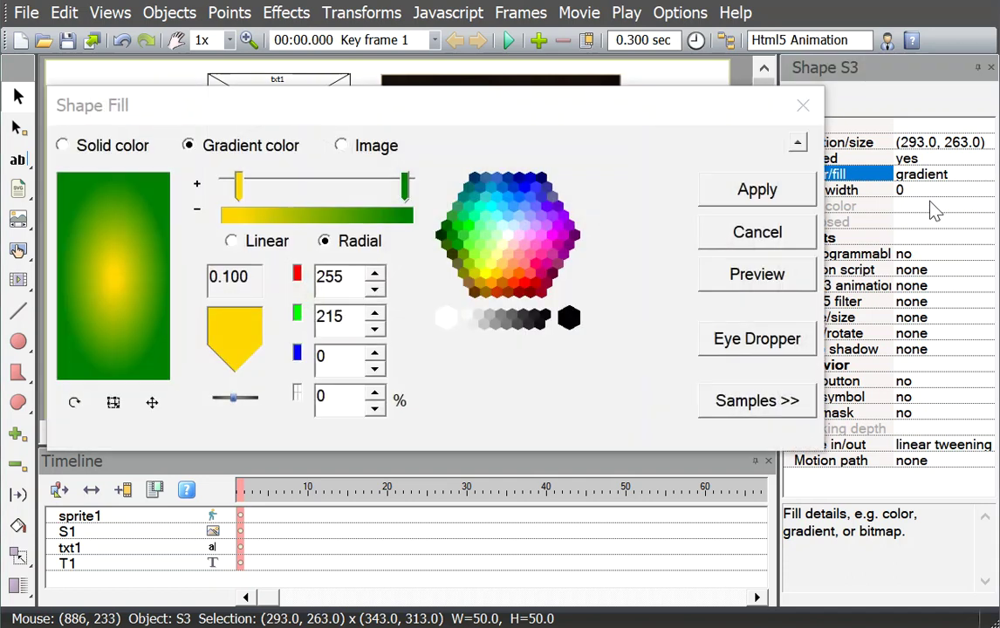
left_click(407, 189)
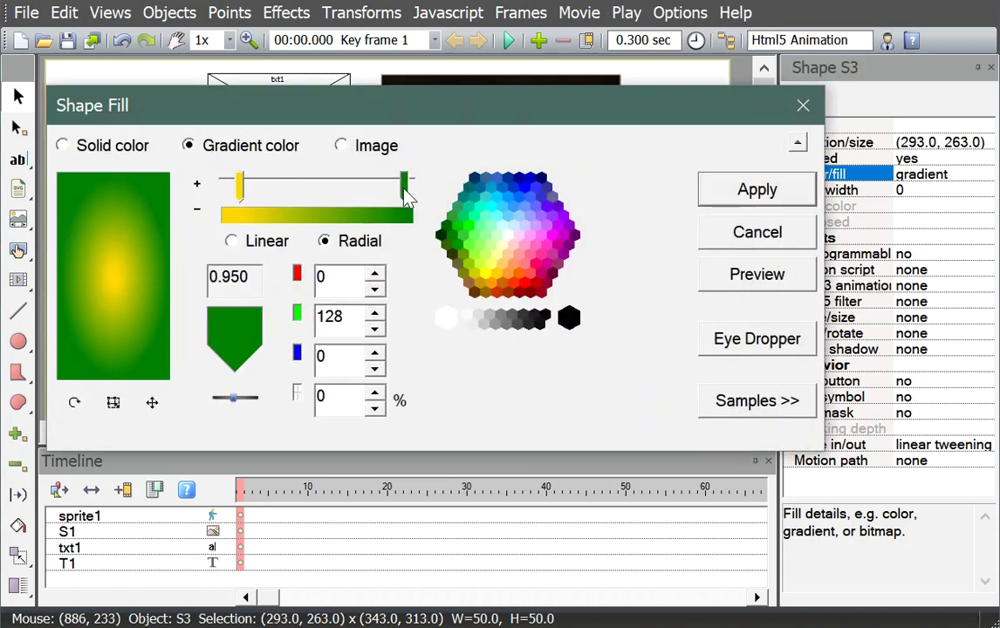
left_click_drag(404, 190, 374, 195)
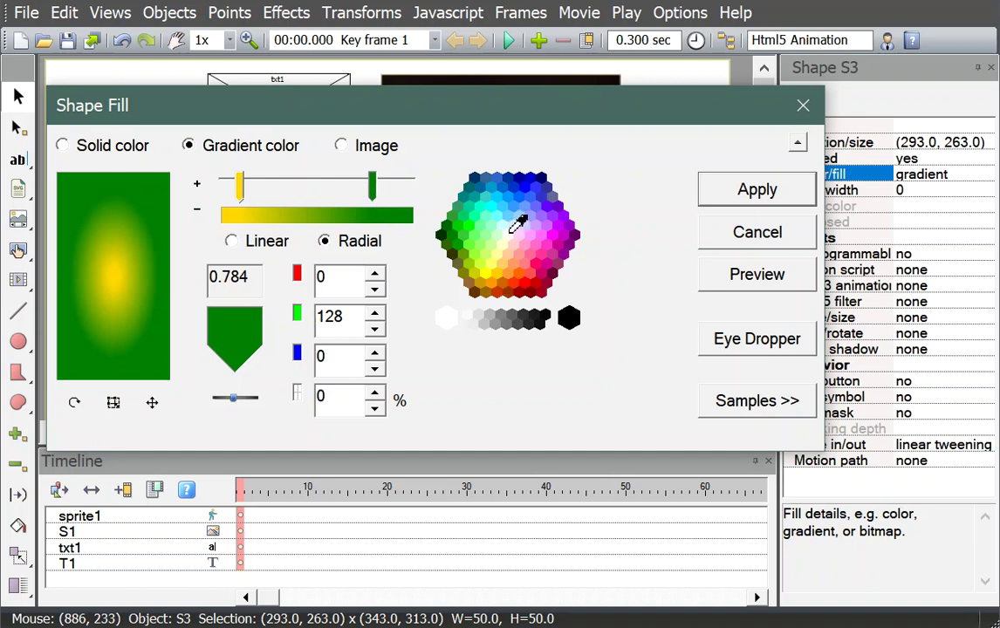
left_click(497, 234)
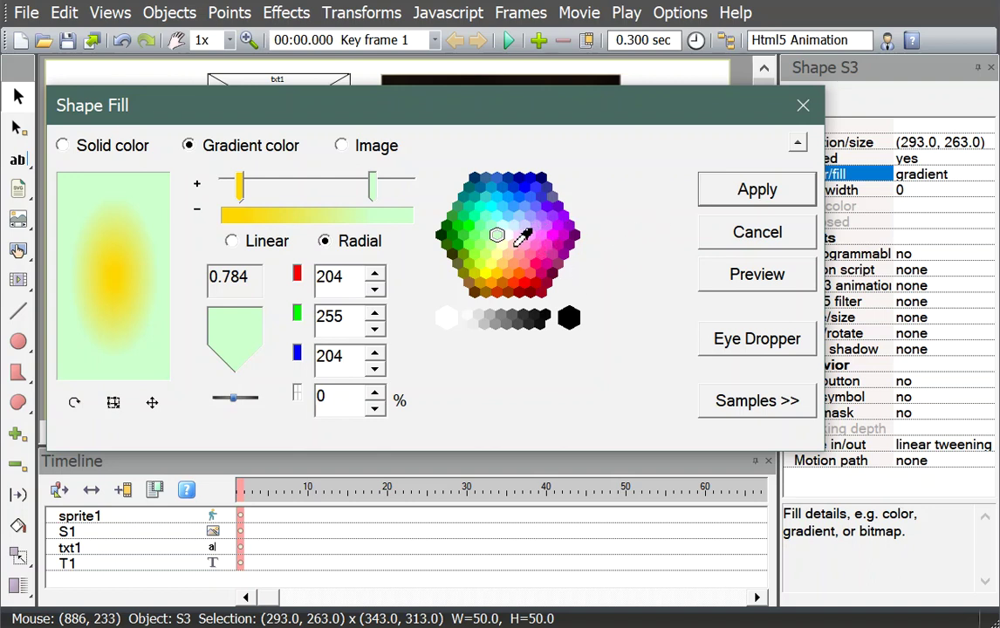
left_click(516, 235)
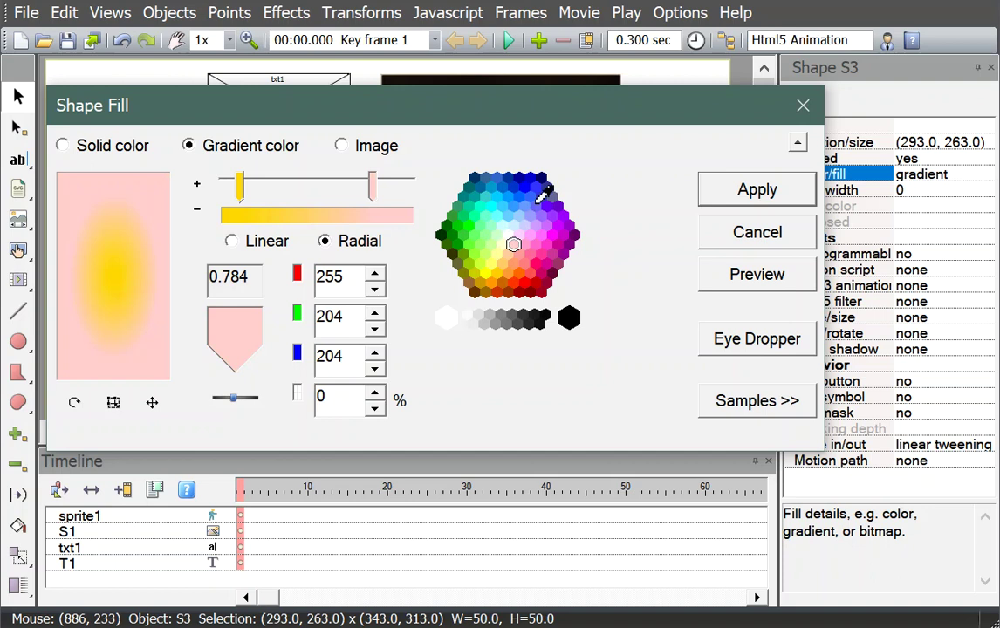
left_click(529, 199)
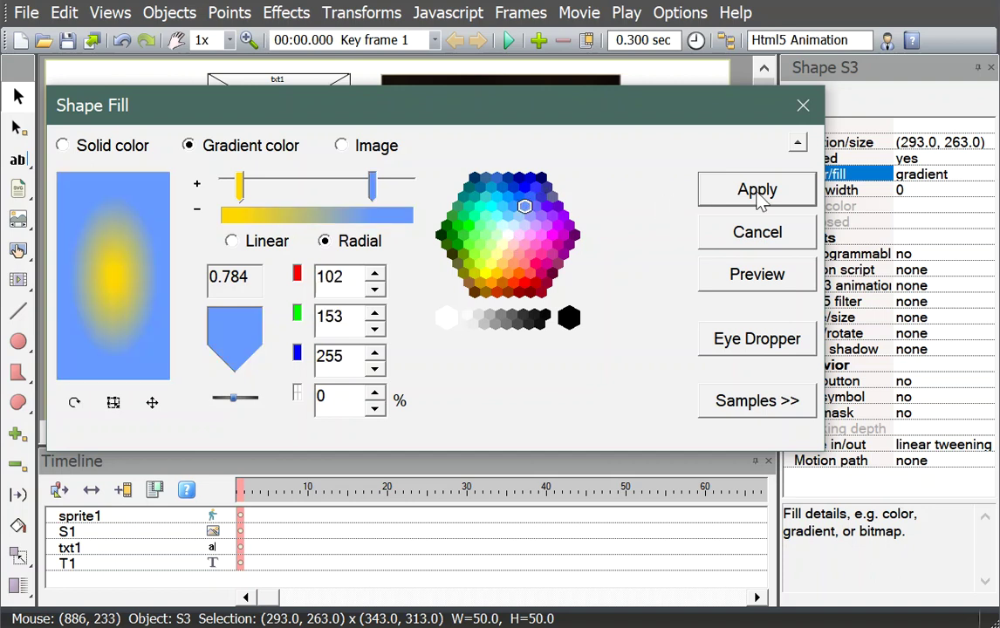
left_click(759, 194)
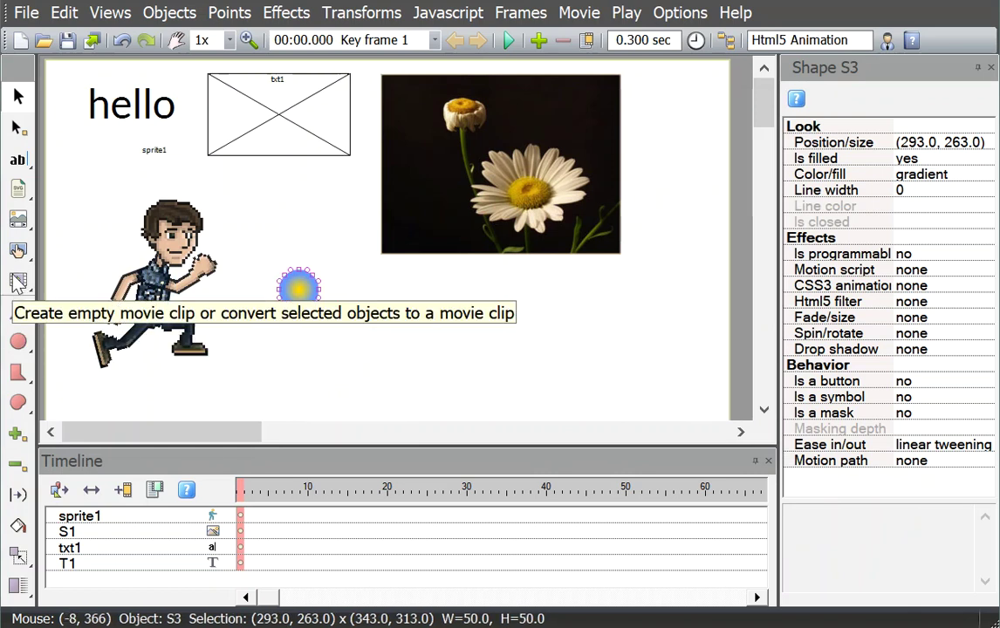
Draw an HTML div element area below the daisy photo.
left_click(17, 281)
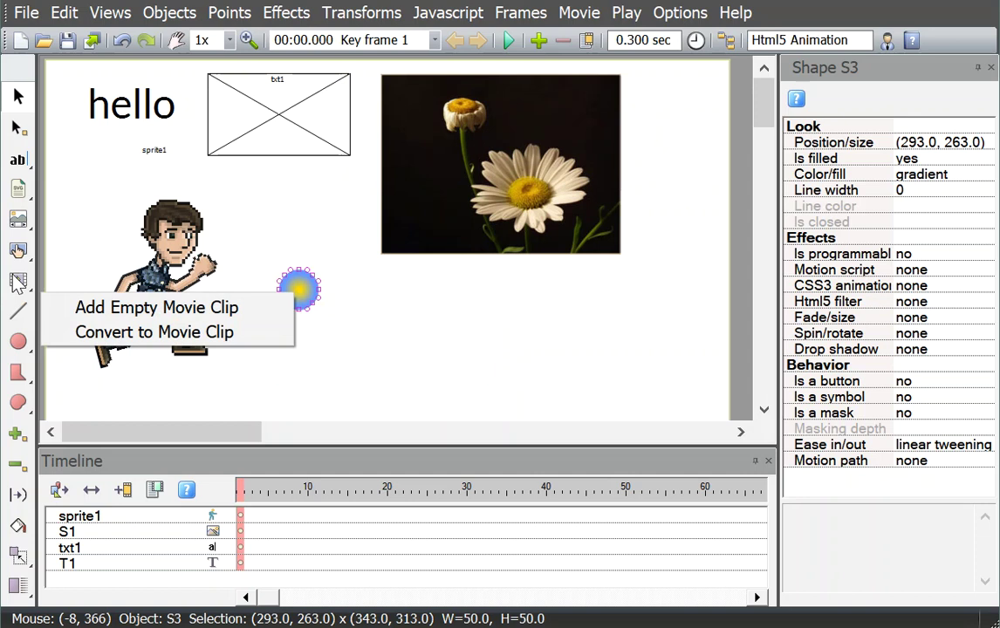
left_click(27, 227)
left_click(102, 253)
left_click_drag(390, 270, 600, 395)
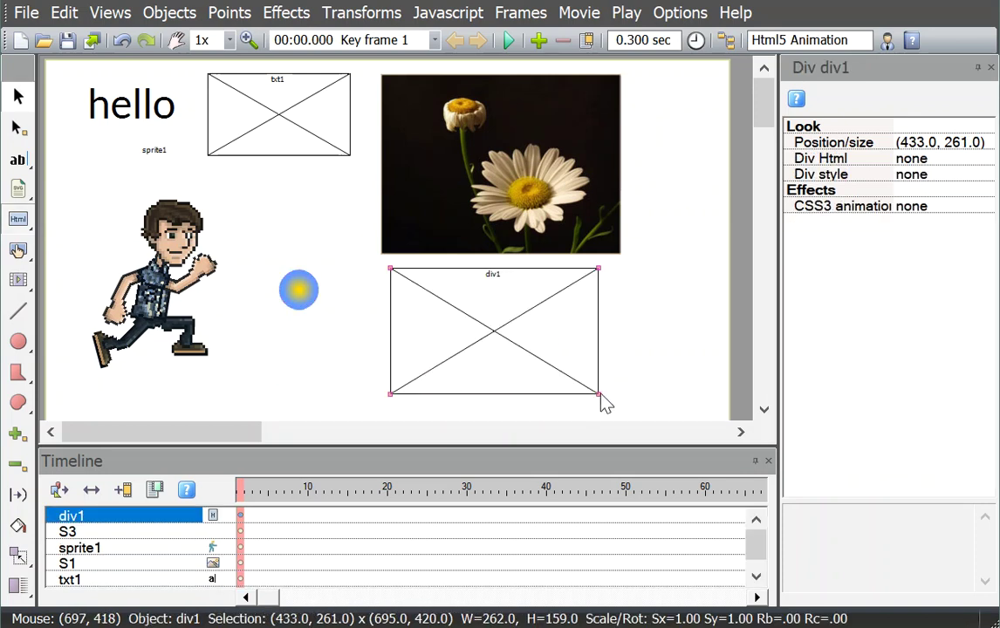
Set the div's HTML content to <p>hello</p>.
left_click(907, 159)
double_click(886, 154)
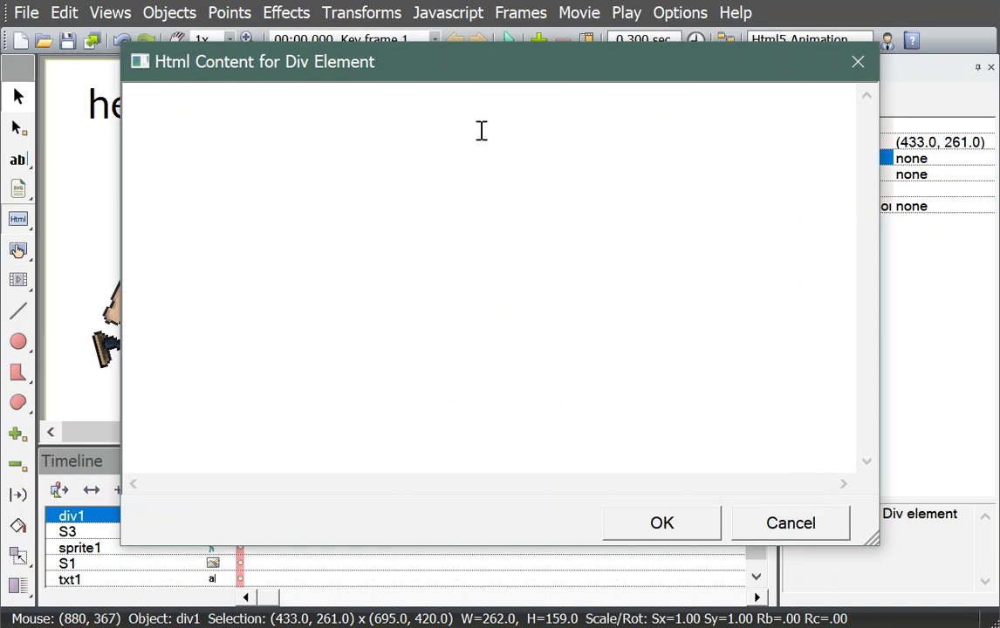
type("<p>hello</p>")
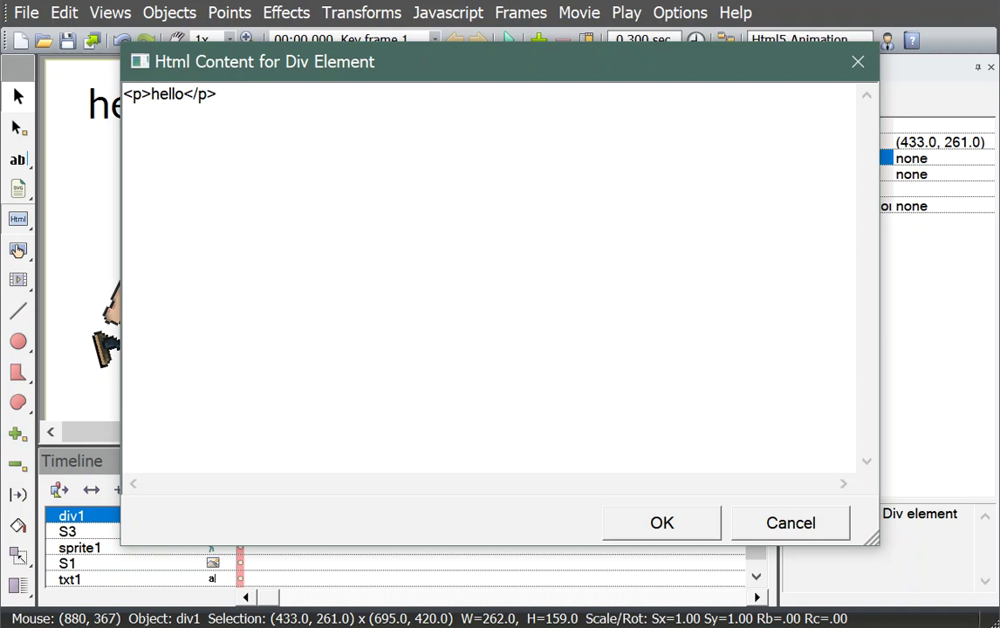
left_click(663, 533)
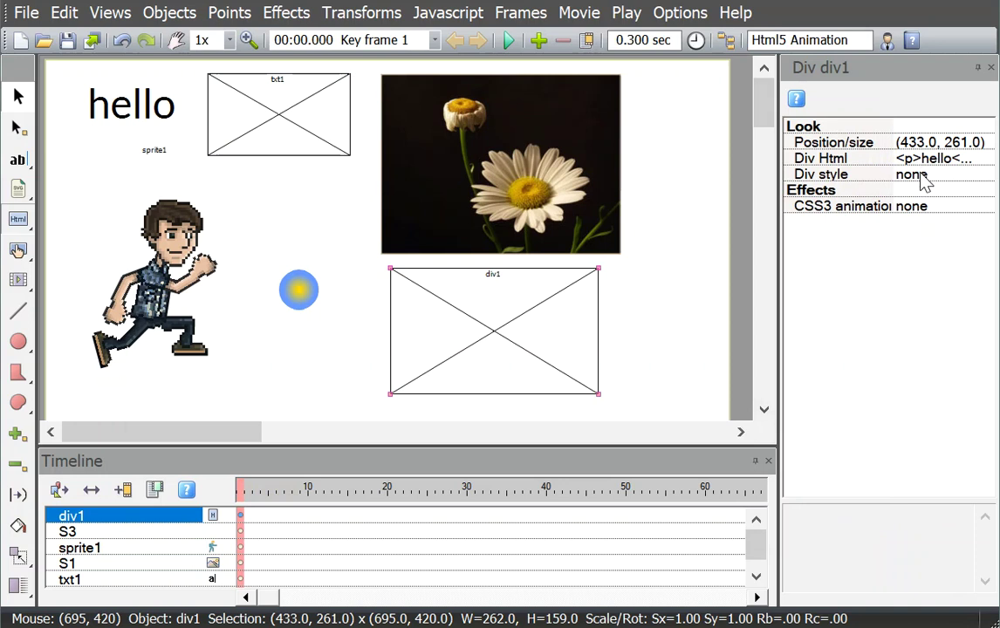
left_click(982, 174)
left_click(985, 174)
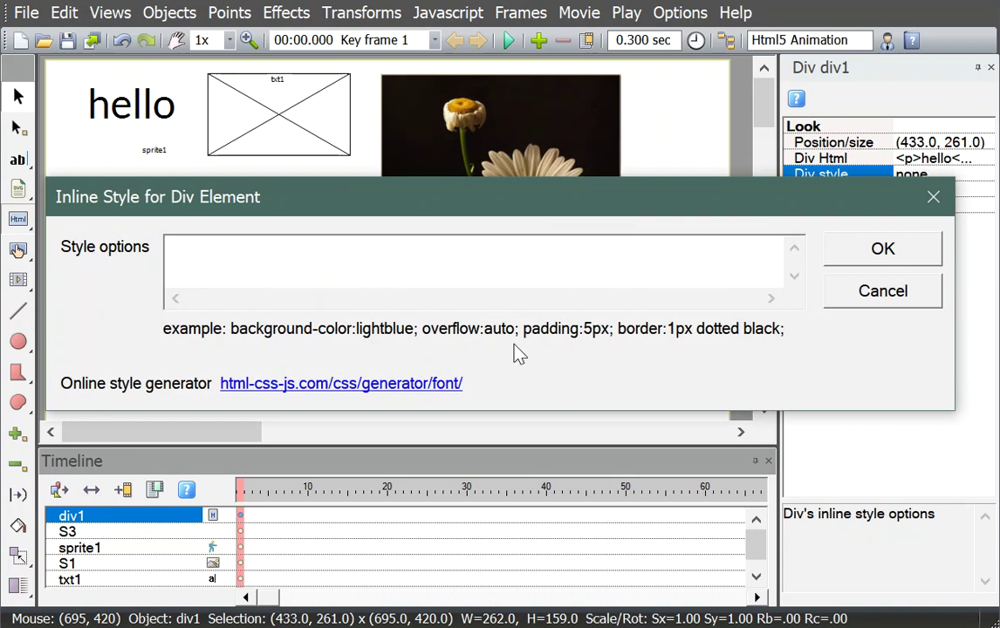
left_click(850, 300)
left_click(509, 45)
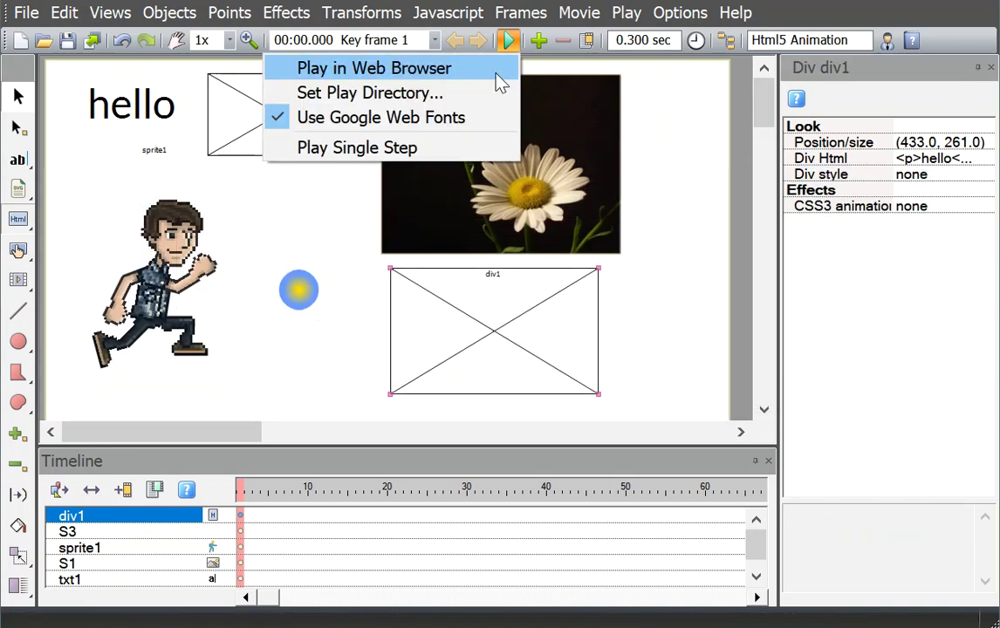
left_click(445, 68)
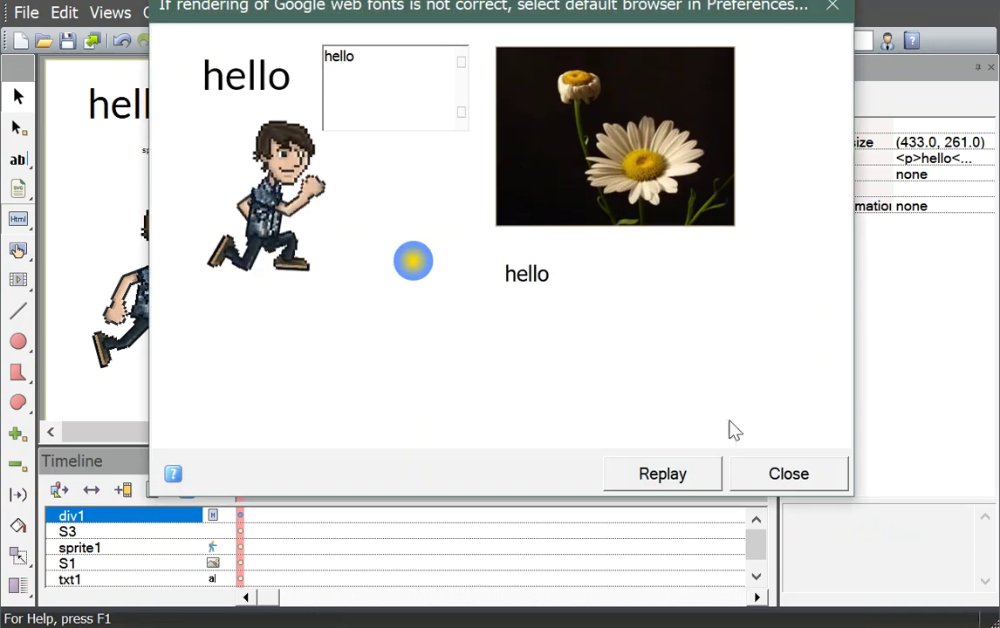
left_click(774, 473)
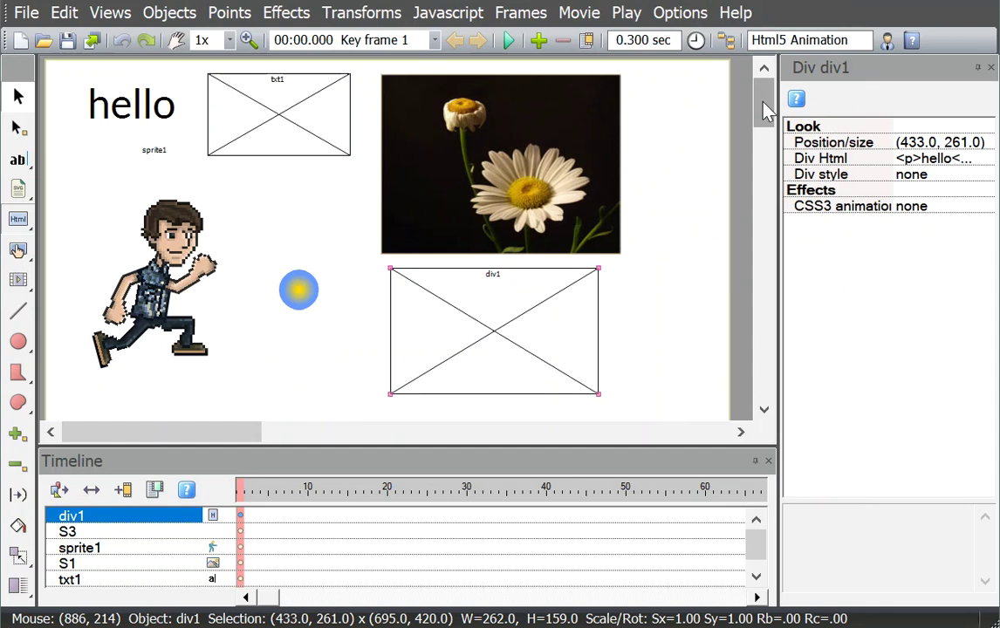
Delete the daisy photo from the stage.
left_click_drag(765, 109, 765, 129)
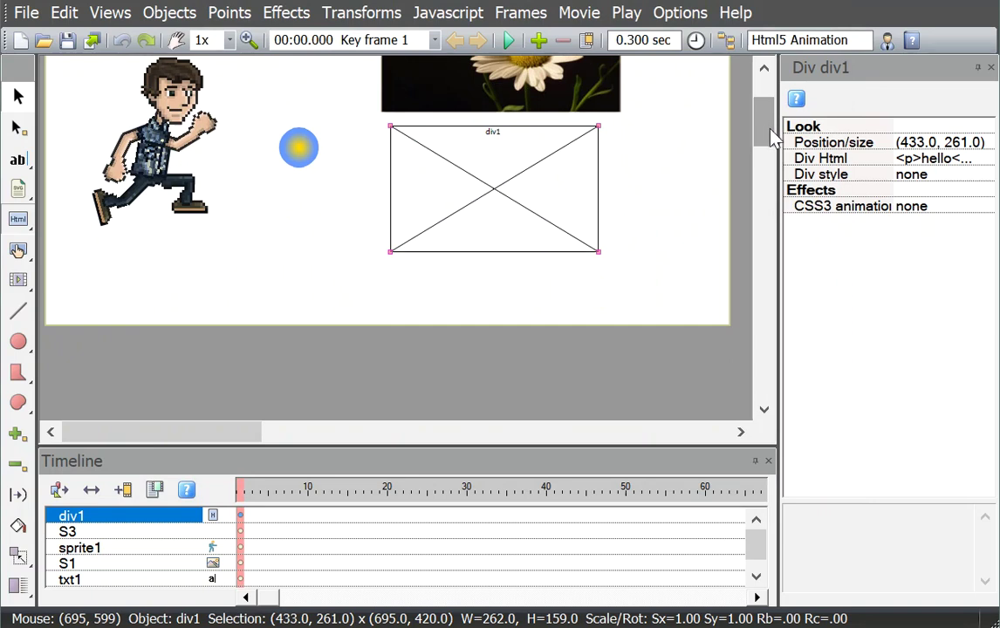
scroll(770, 126, "up", 2)
scroll(771, 124, "up", 1)
left_click(602, 166)
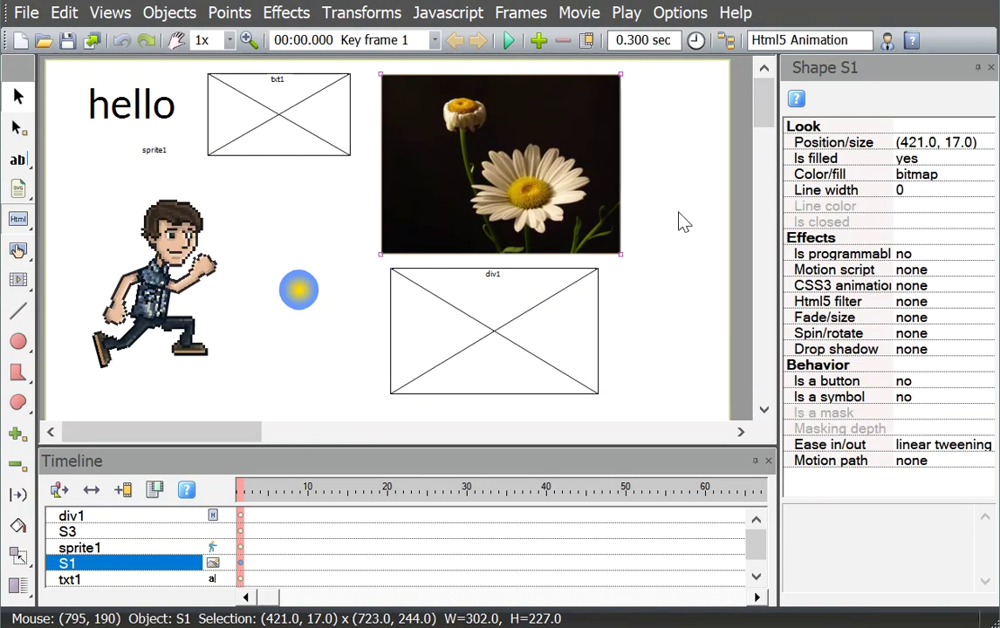
key("Delete")
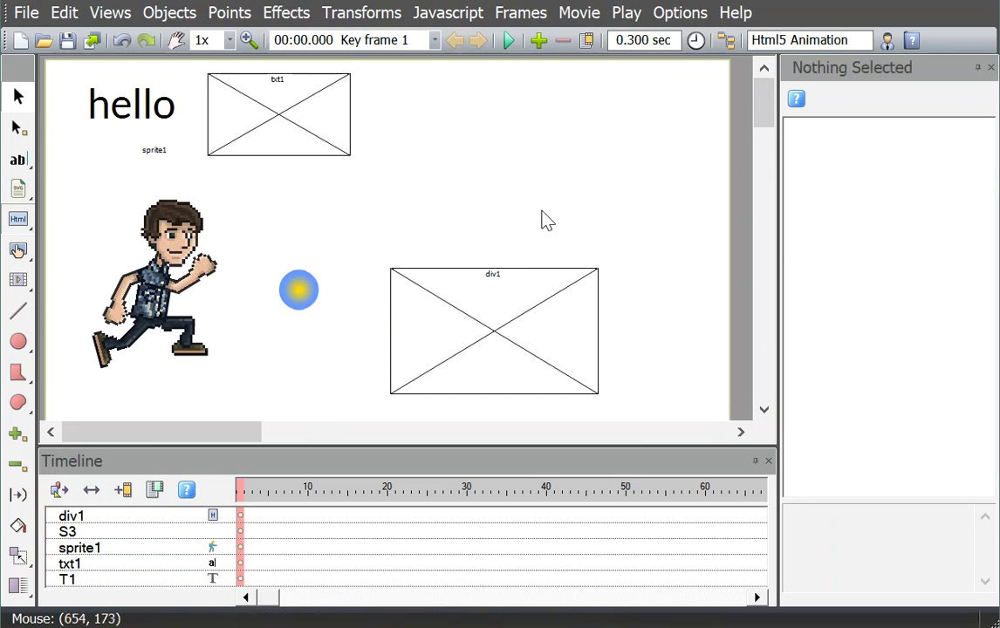
Draw a three-point polyline near the top centre of the stage.
left_click(19, 314)
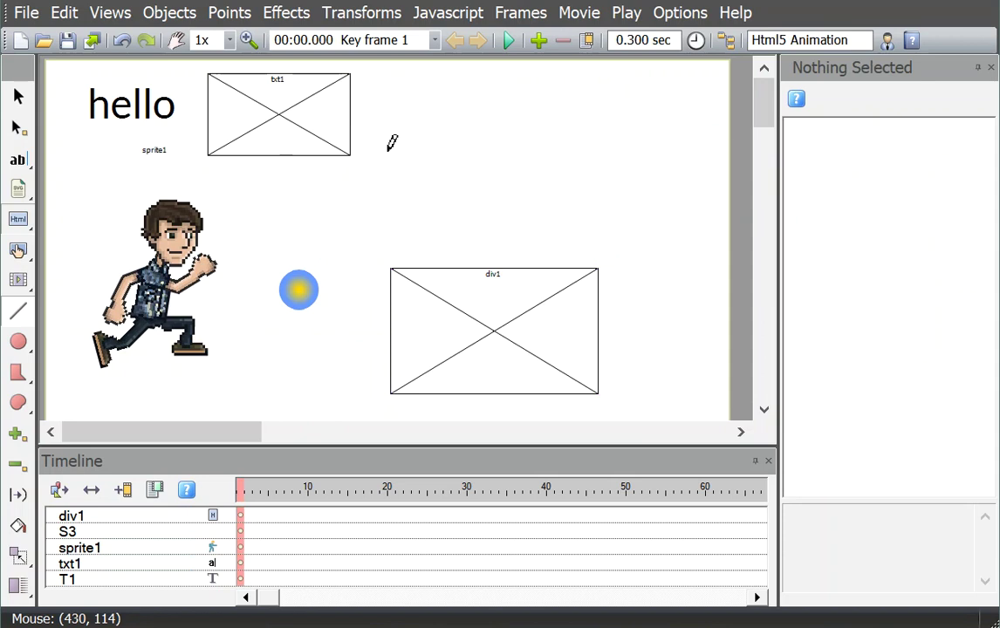
left_click_drag(388, 150, 425, 111)
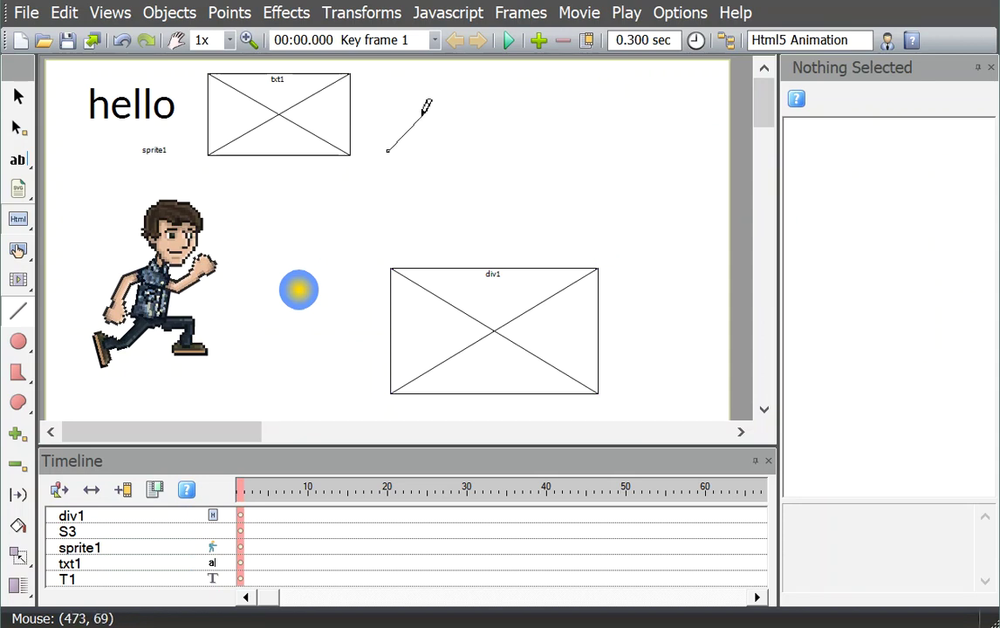
left_click(423, 114)
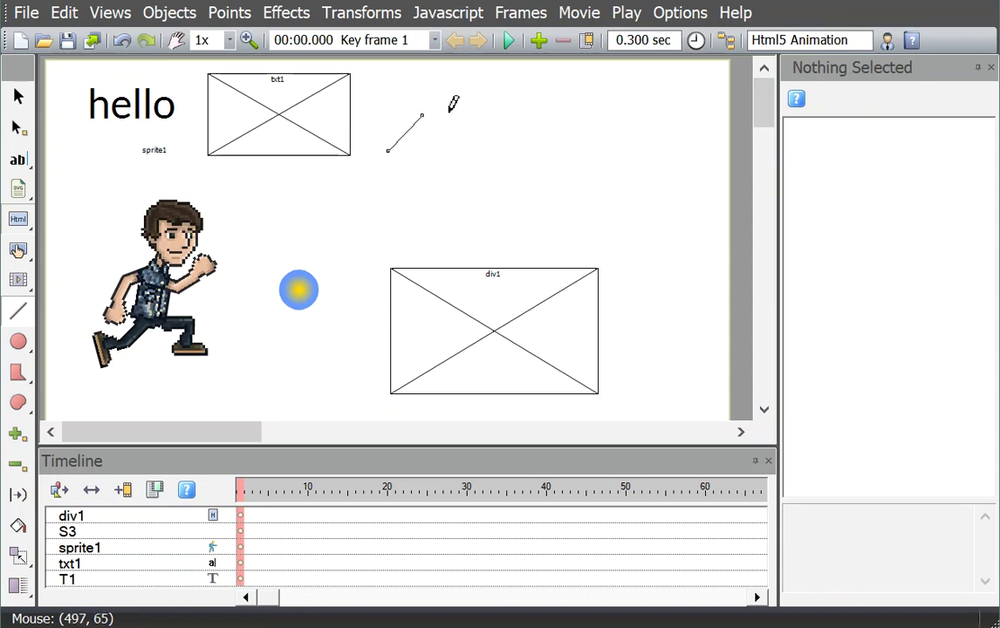
double_click(494, 109)
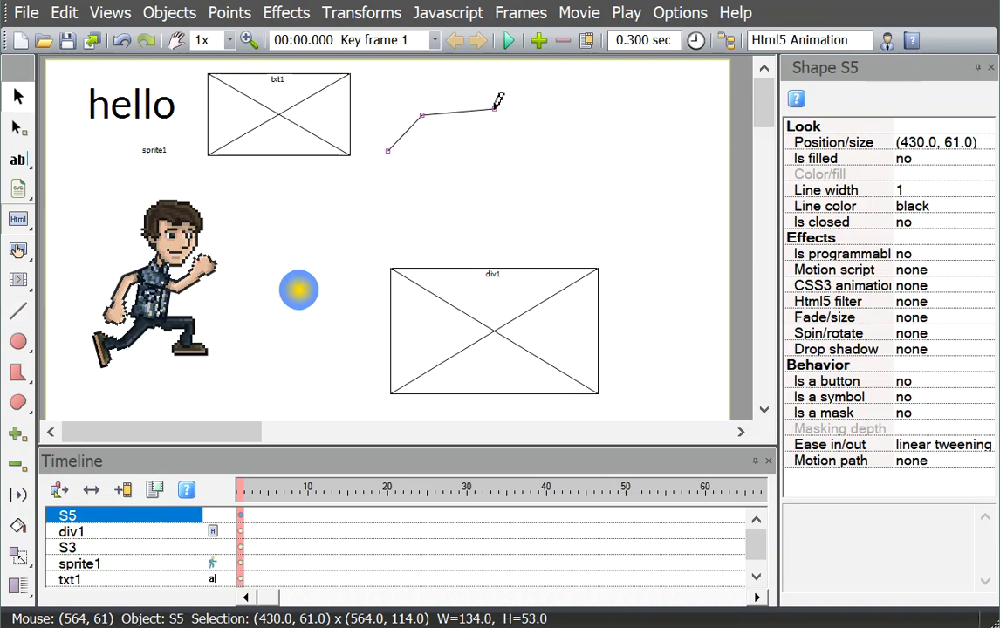
Give the polyline a 2 px width and light blue #9999FF colour.
left_click(922, 192)
left_click(926, 195)
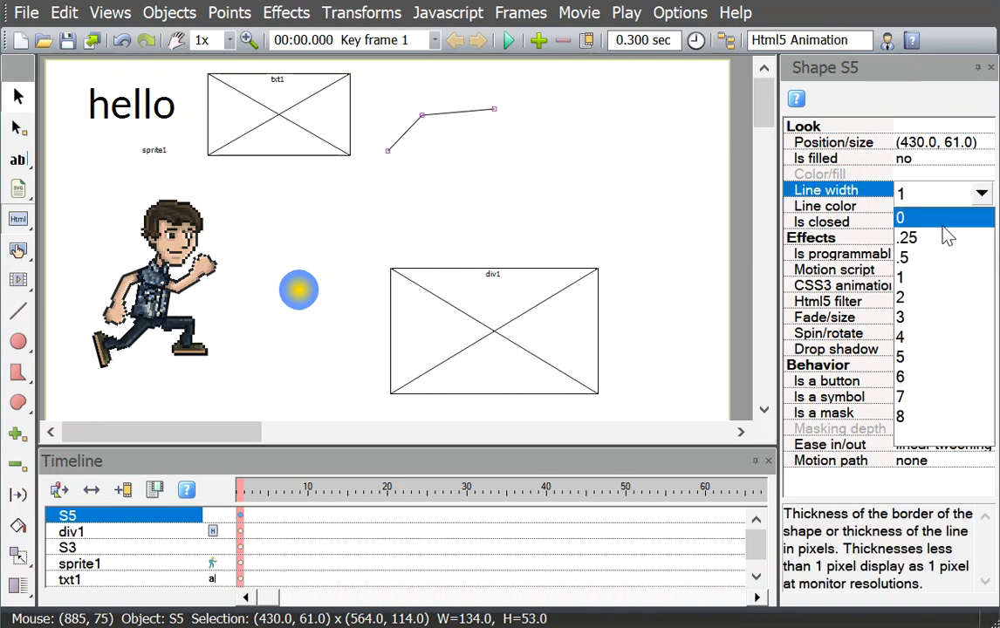
left_click(928, 300)
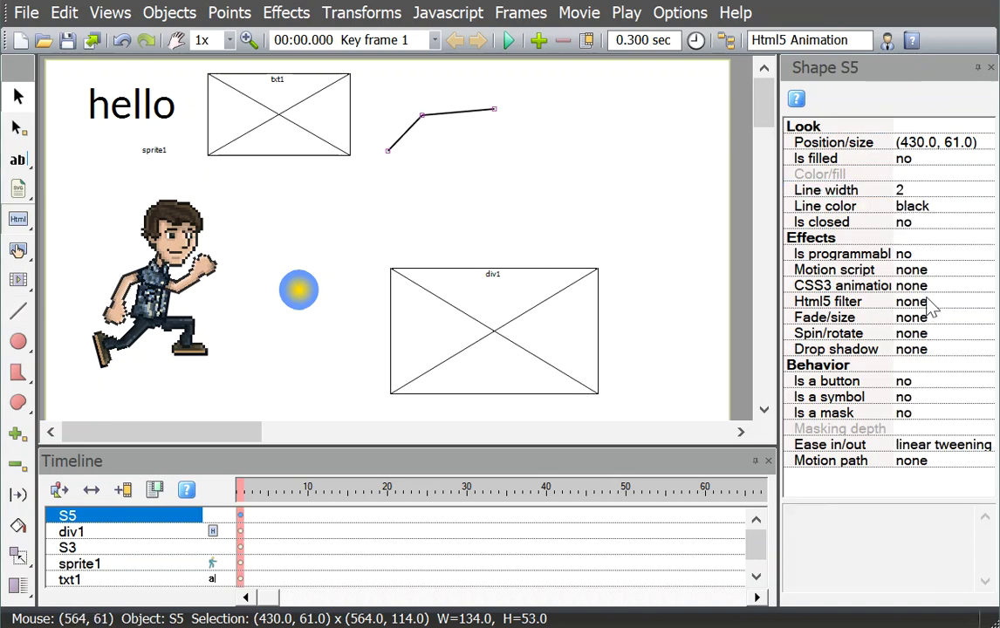
left_click(930, 210)
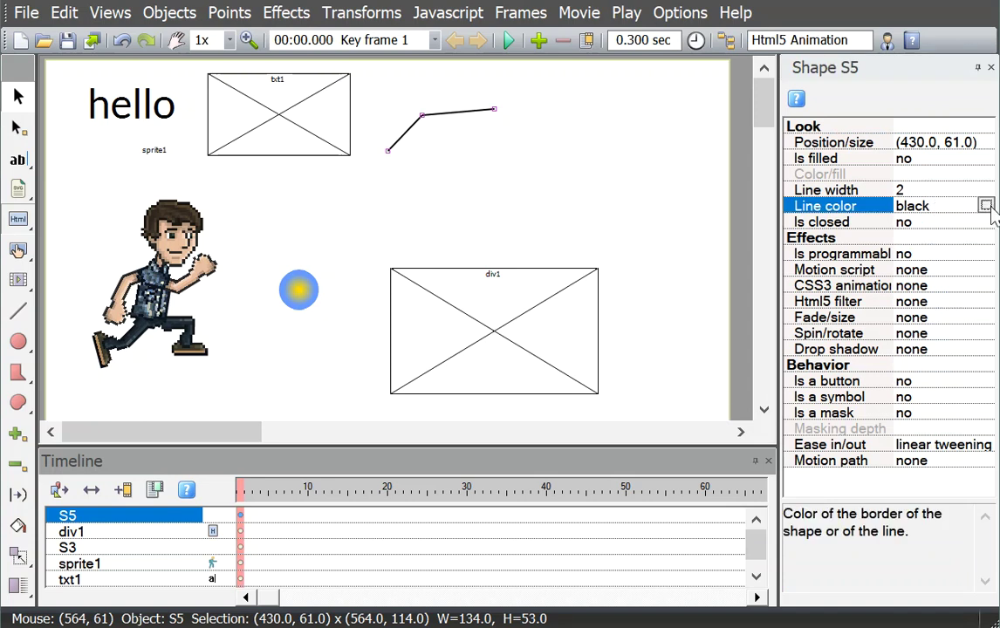
left_click(985, 206)
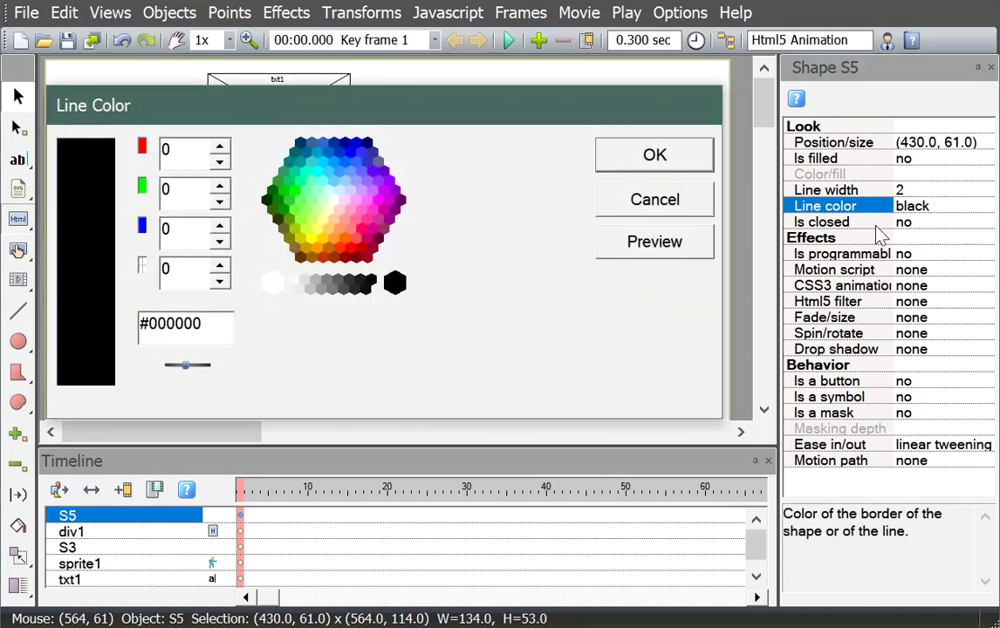
left_click(355, 182)
left_click(654, 157)
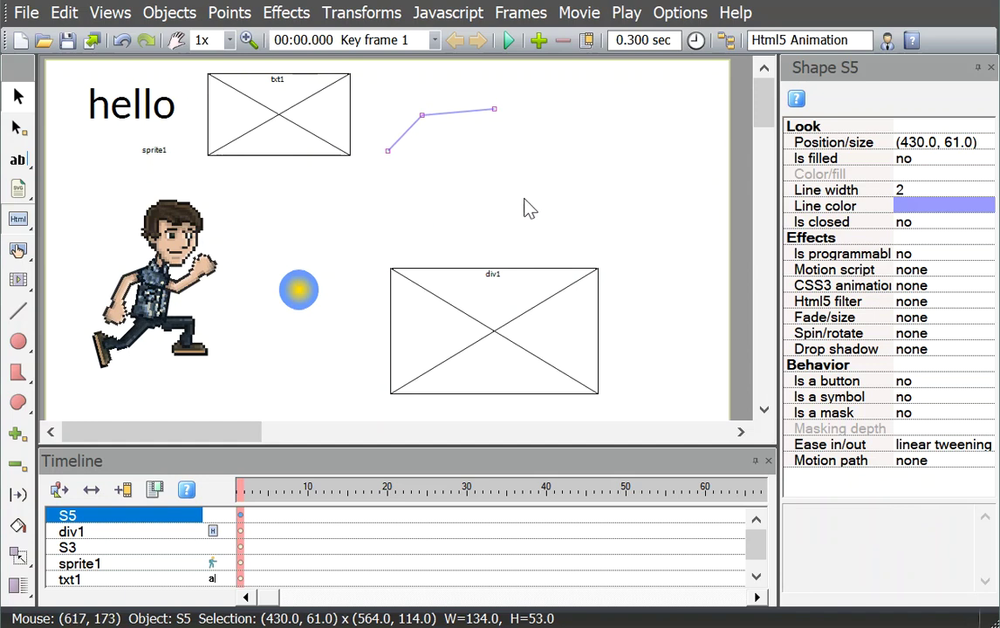
Draw a circle at the upper right and fill it with the p3.jpg image.
left_click(18, 342)
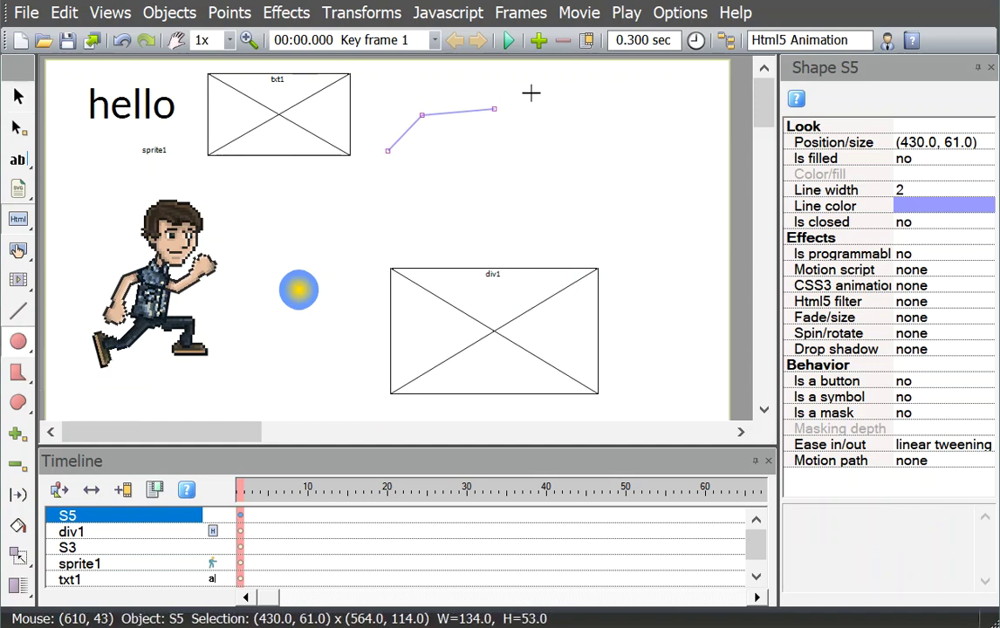
left_click_drag(535, 82, 646, 157)
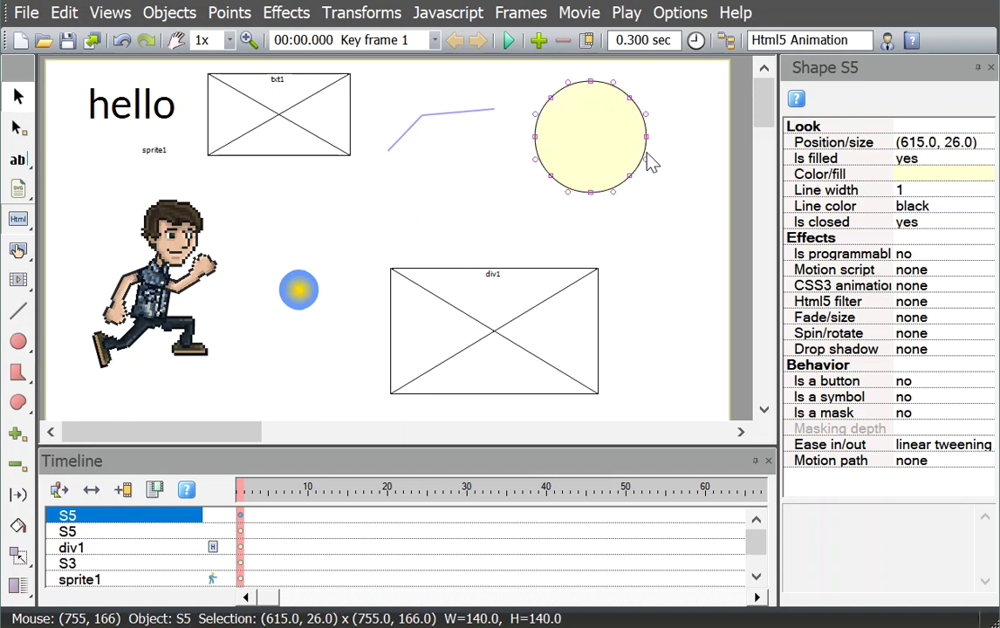
left_click(927, 176)
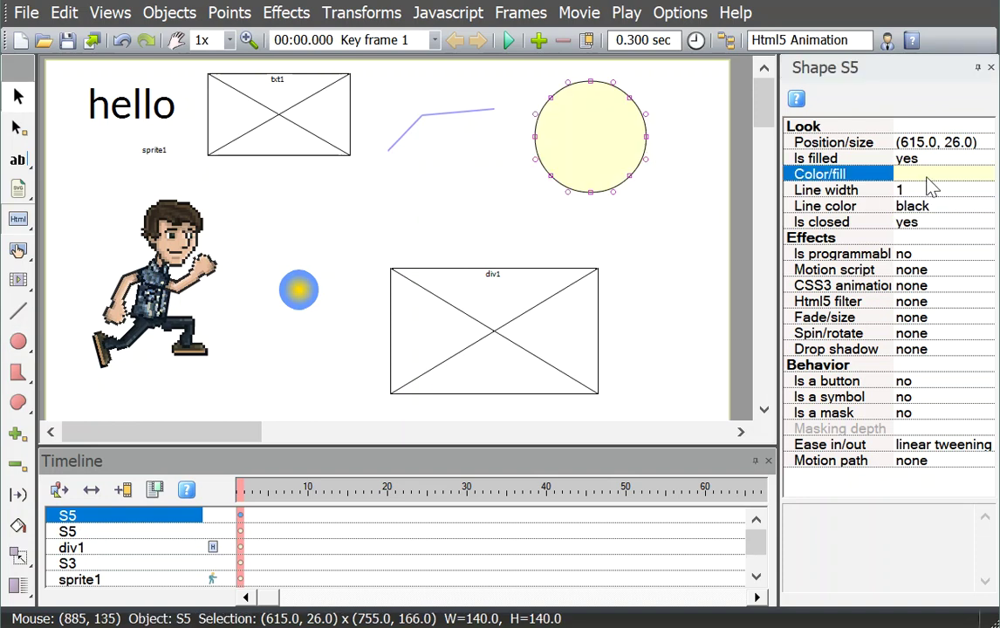
left_click(984, 174)
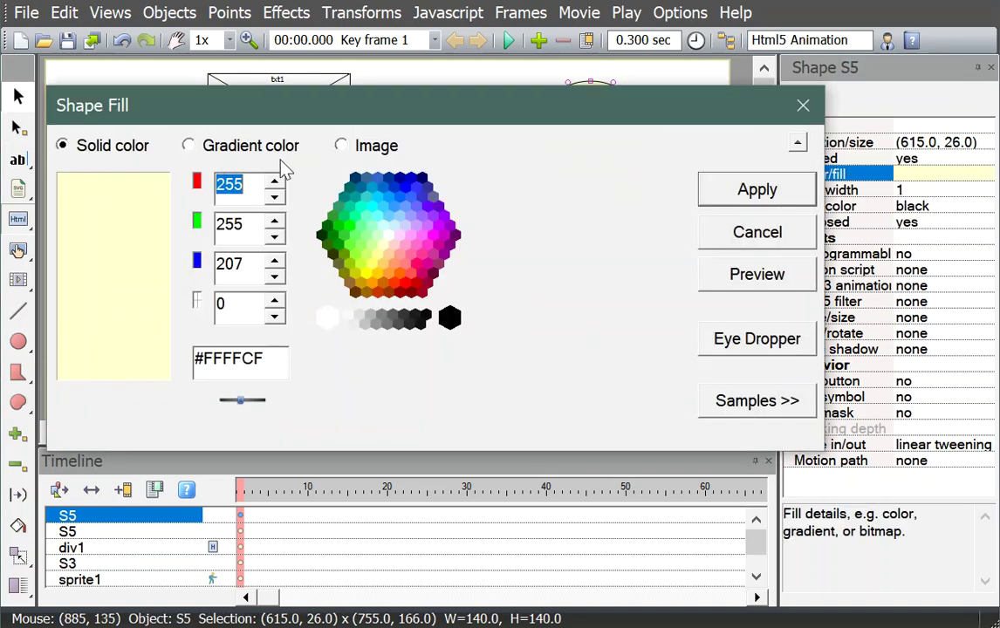
left_click(341, 148)
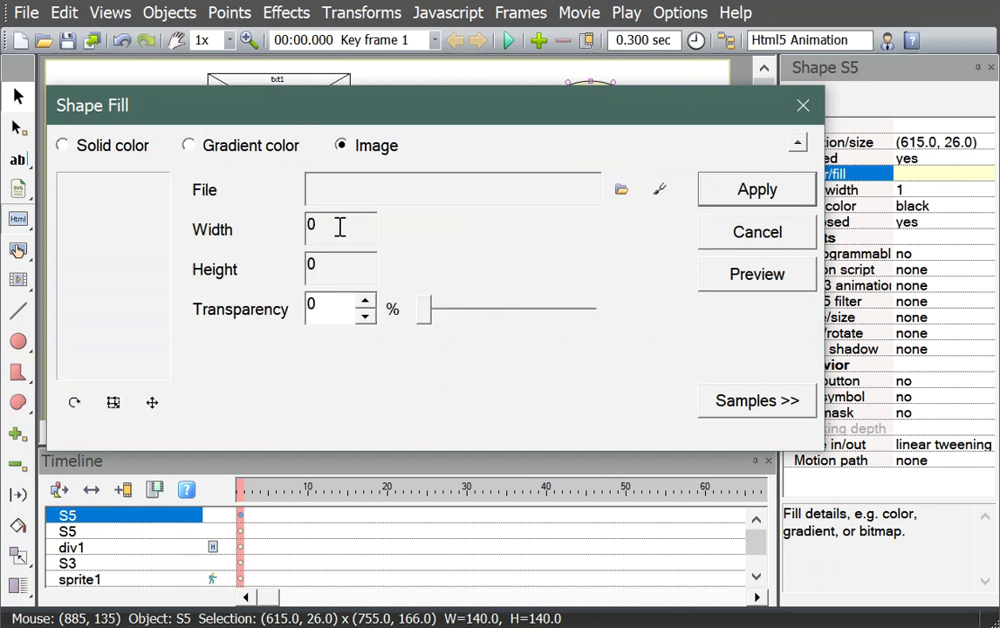
left_click(621, 190)
left_click(335, 210)
left_click(630, 600)
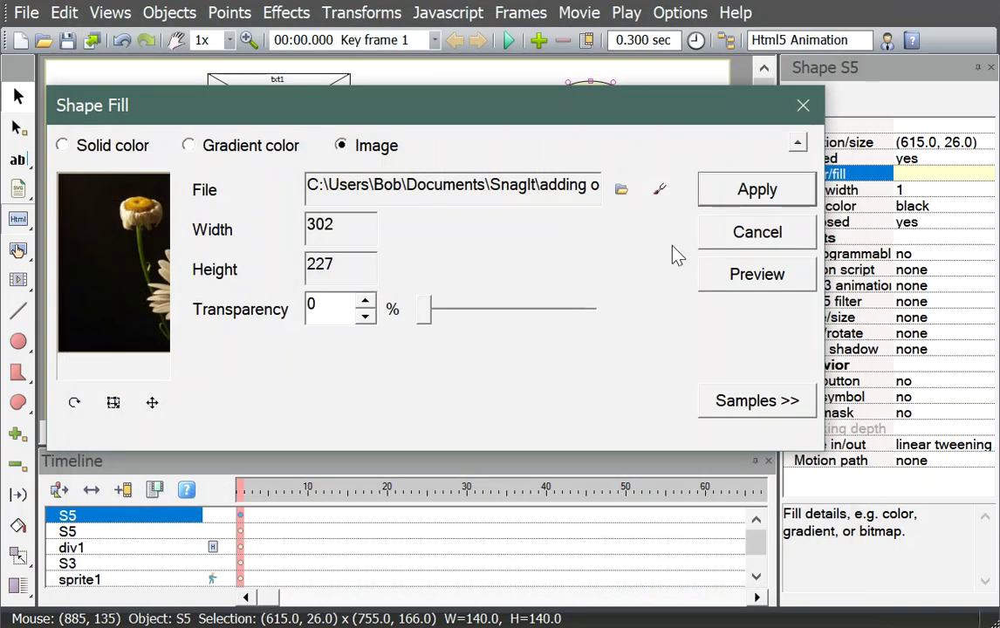
left_click(724, 200)
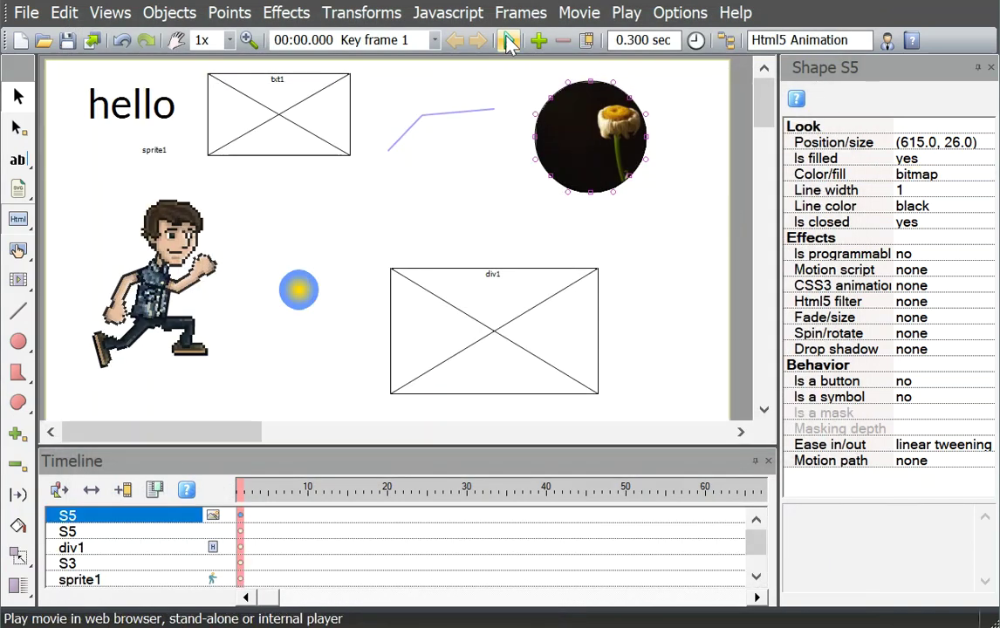
Shift the circle's image fill so the daisy sits inside it.
left_click(395, 14)
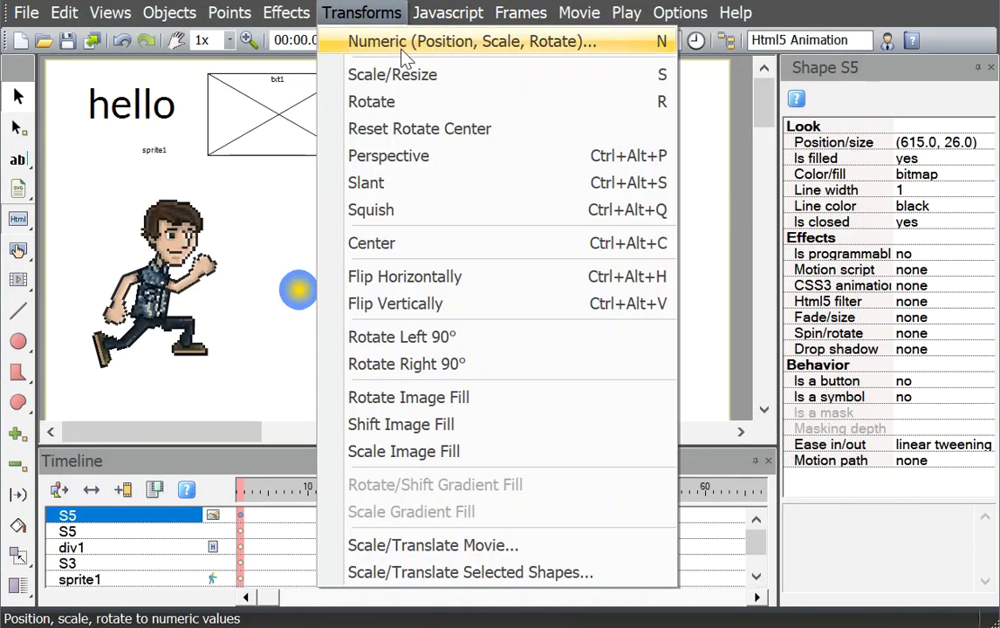
left_click(400, 424)
mouse_move(620, 150)
left_mouse_down()
mouse_move(583, 143)
mouse_move(571, 127)
mouse_move(614, 146)
left_mouse_up()
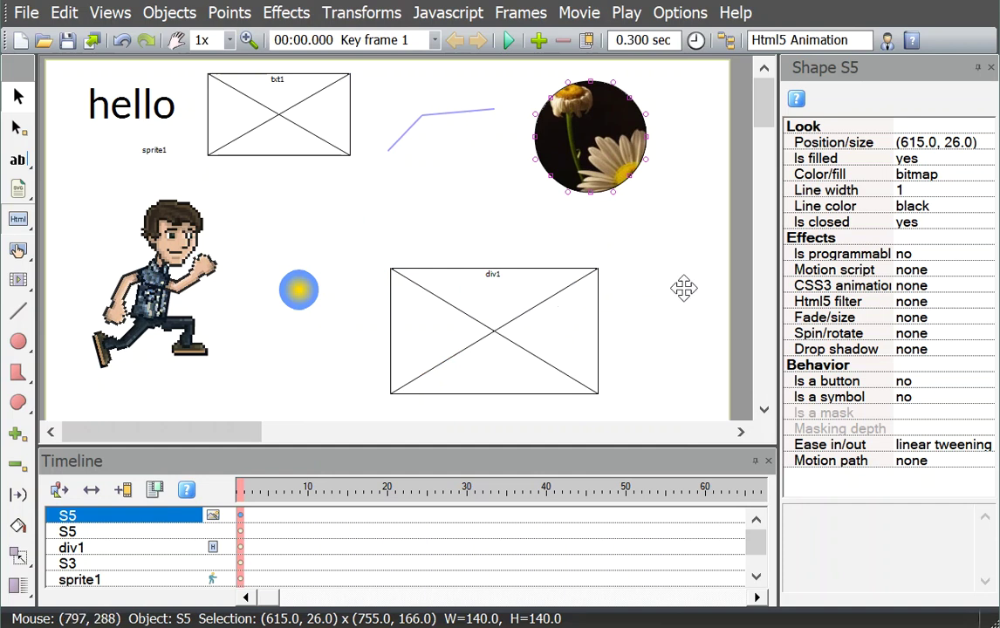
mouse_move(766, 125)
left_mouse_down()
mouse_move(766, 156)
mouse_move(767, 127)
left_mouse_up()
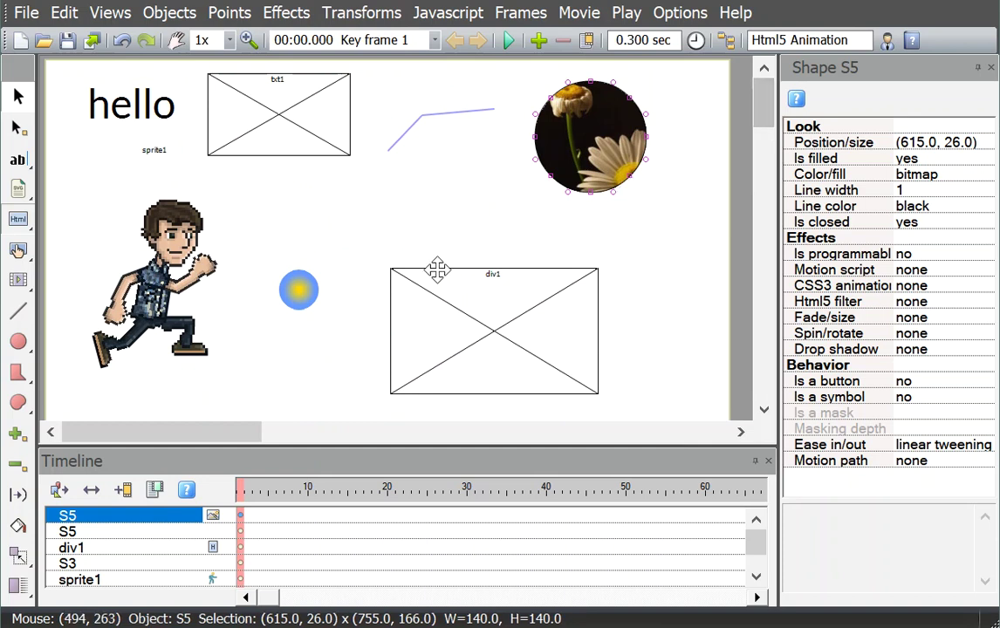
left_click(17, 373)
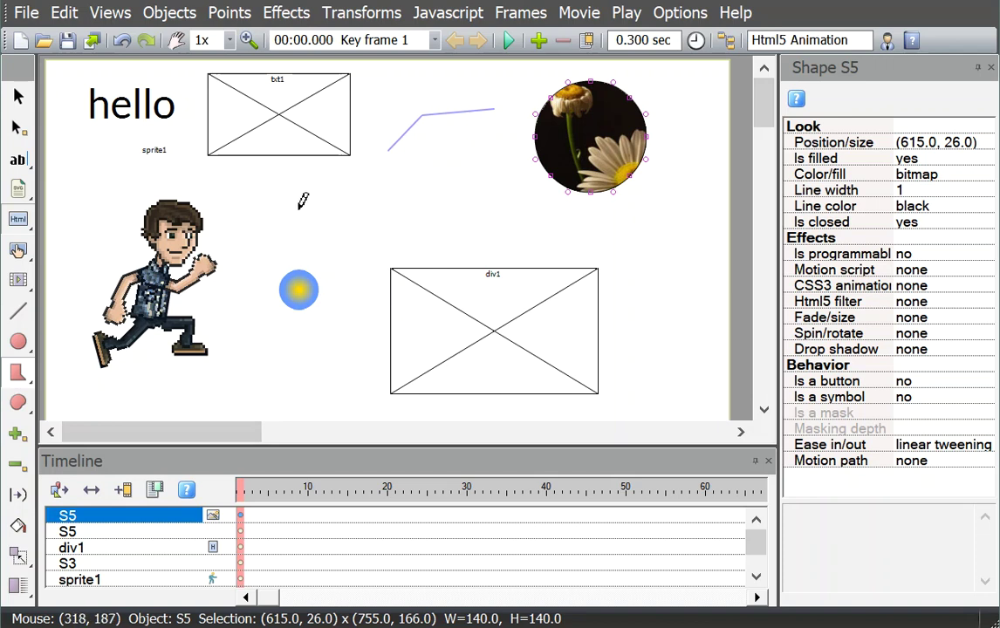
Draw a closed five-corner pale yellow polygon, S6 (122 × 71), beneath the blue polyline.
left_click(381, 210)
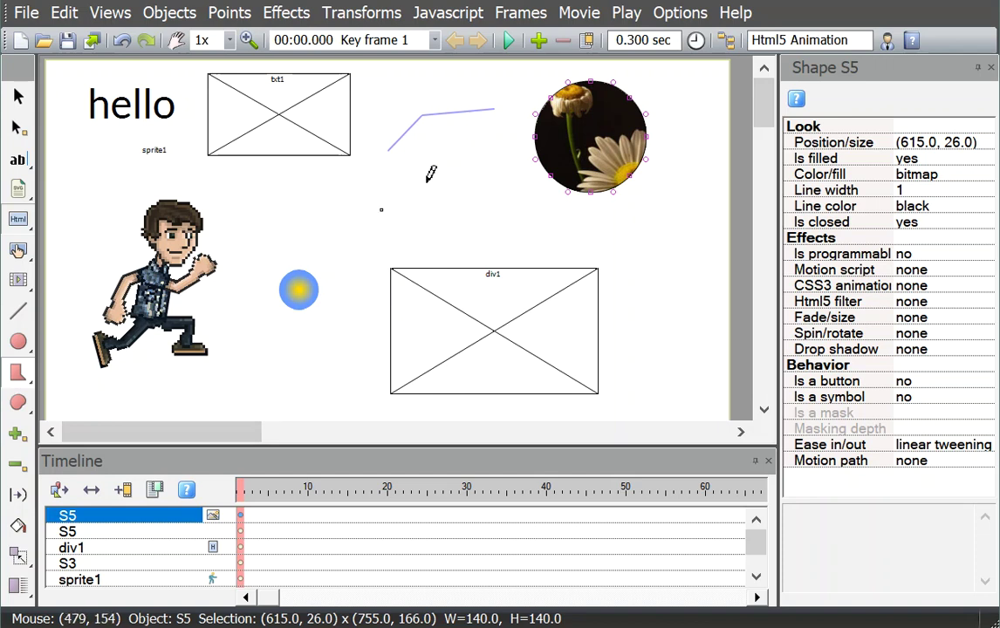
left_click(429, 174)
left_click(479, 199)
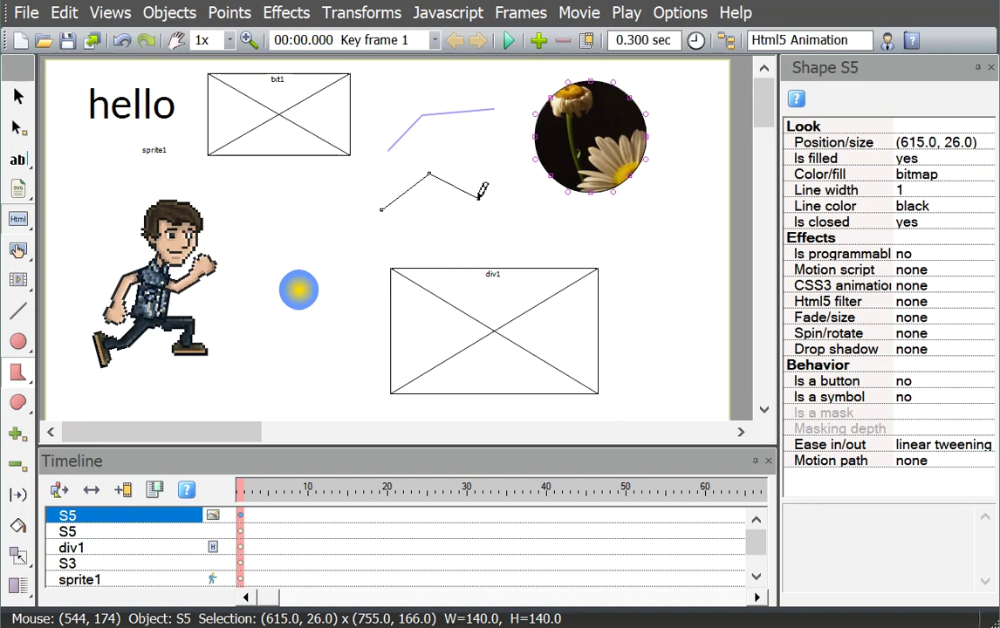
left_click(432, 229)
double_click(398, 229)
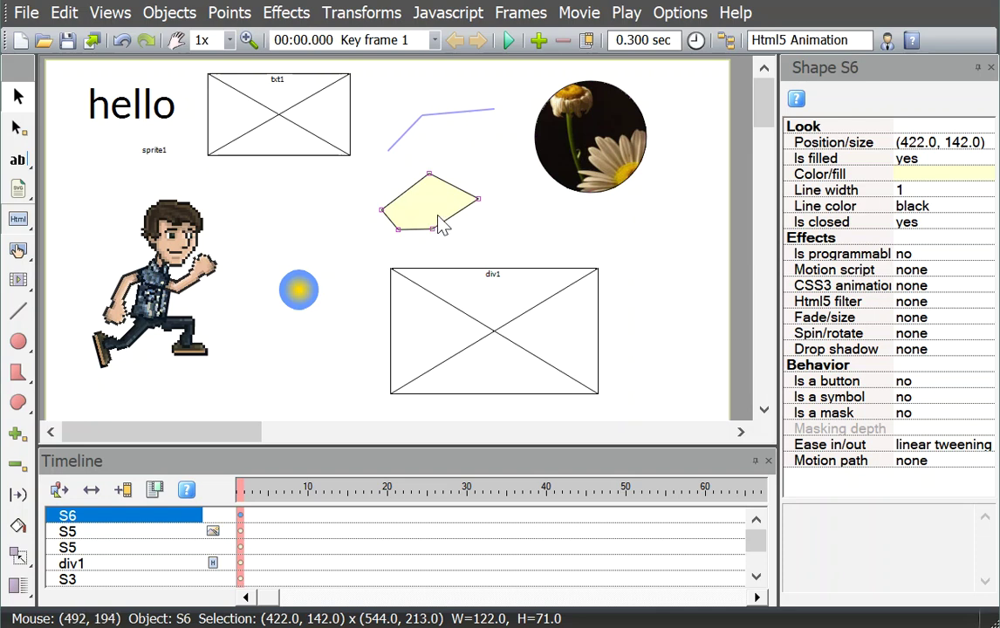
Draw freehand shape S7 (about 113 × 140) beside the div, then review Freehand Drawing preferences.
left_click(18, 404)
mouse_move(627, 217)
left_mouse_down()
mouse_move(671, 313)
mouse_move(696, 285)
mouse_move(714, 218)
mouse_move(684, 205)
mouse_move(653, 218)
left_mouse_up()
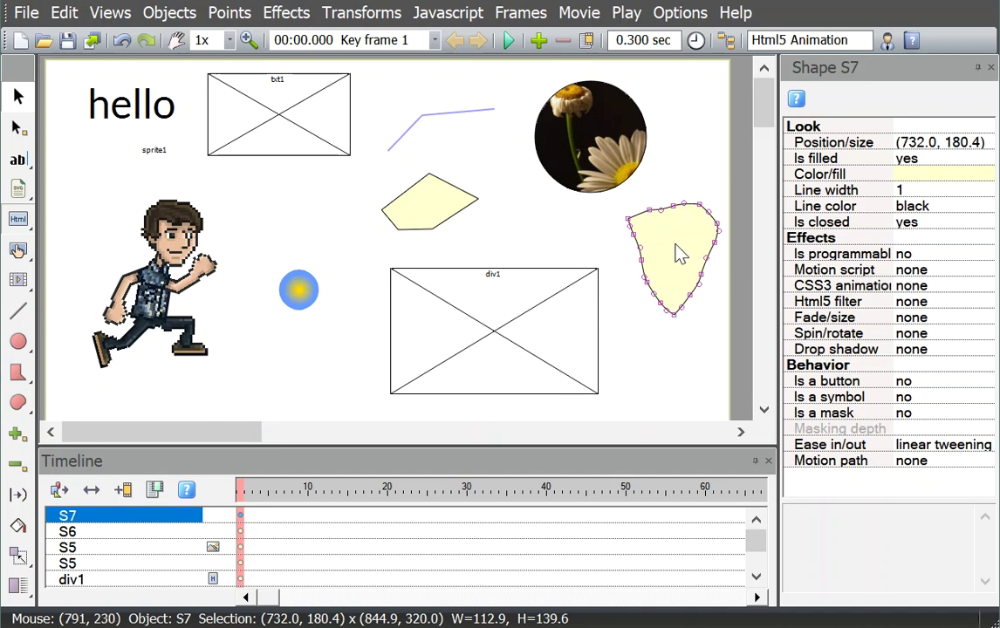
left_click(26, 12)
left_click(113, 528)
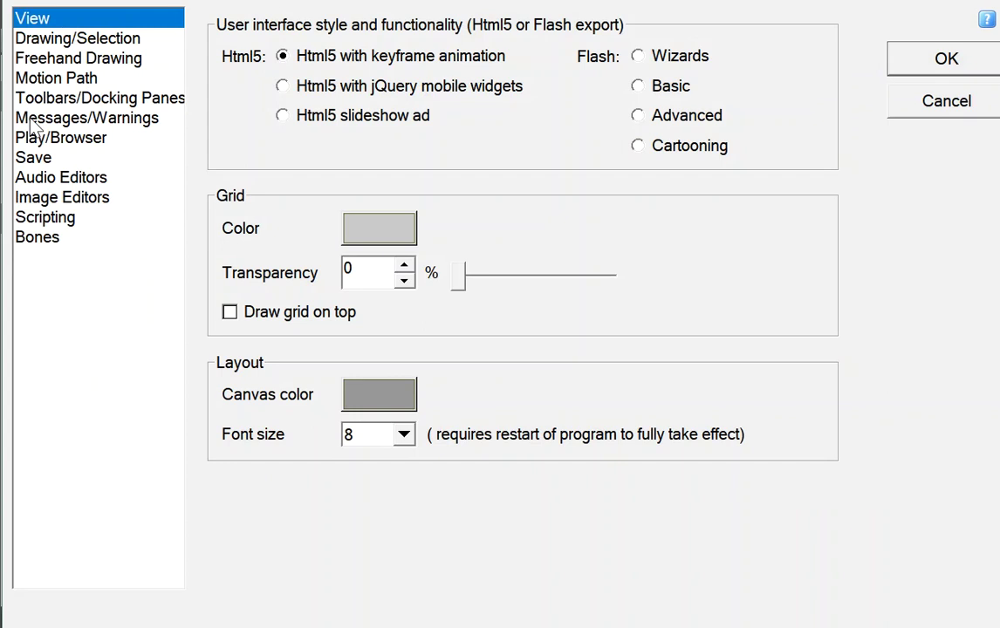
left_click(37, 56)
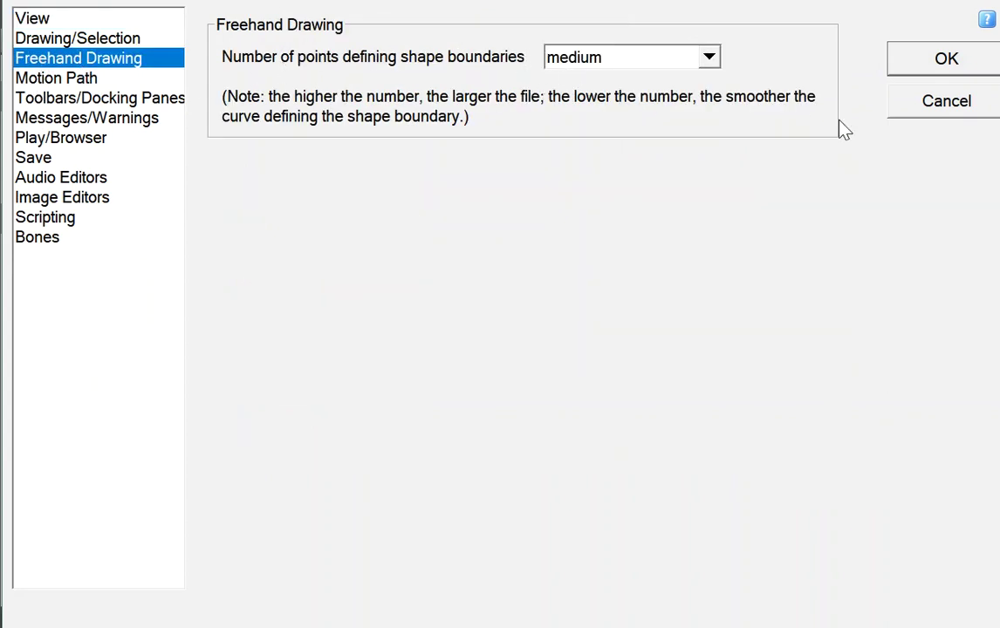
left_click(931, 111)
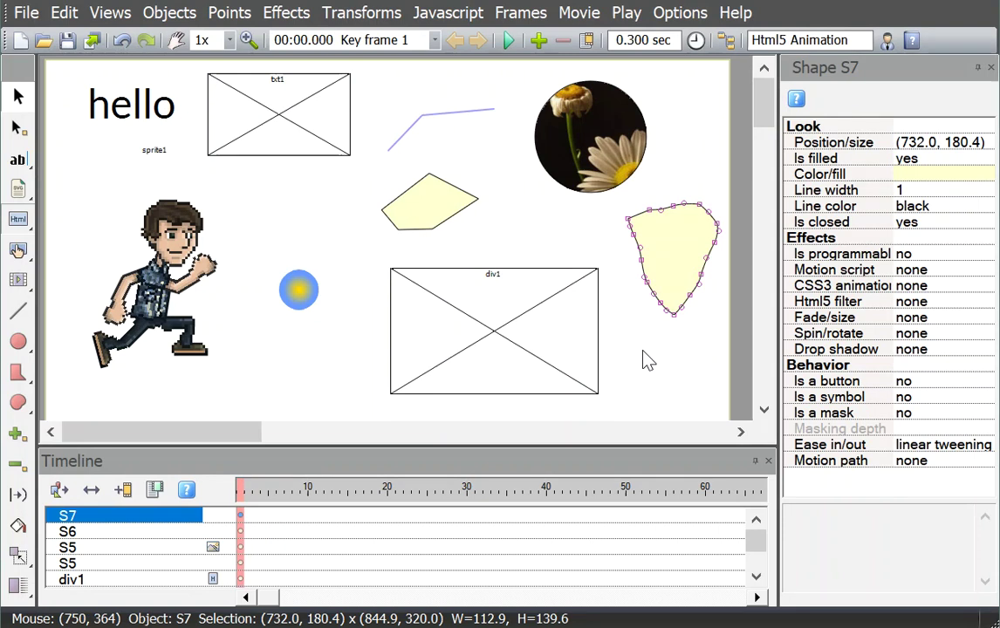